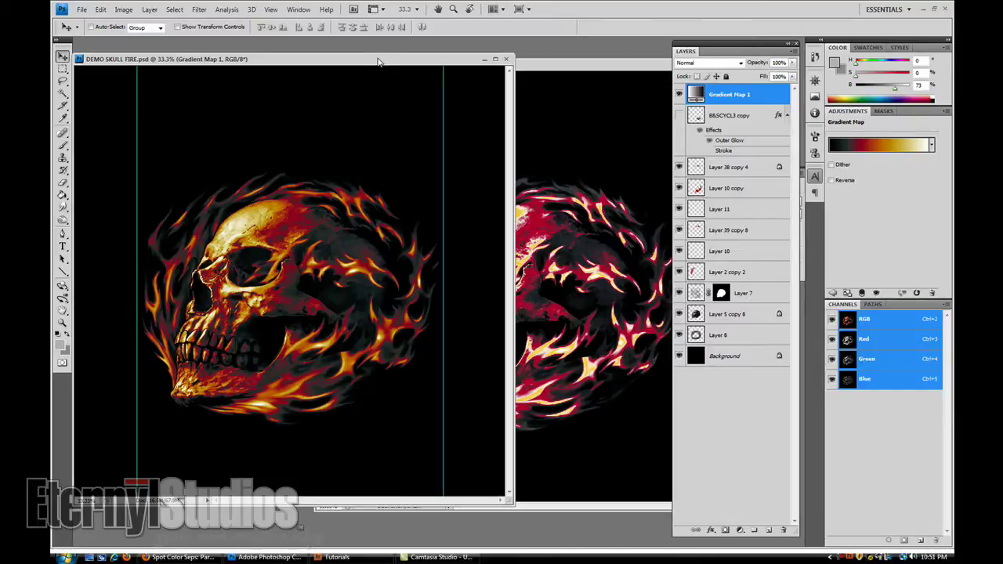
Arrange the skull fire and DCS document windows, bringing Demo Skull DCS.eps to the front
drag(378, 61, 384, 58)
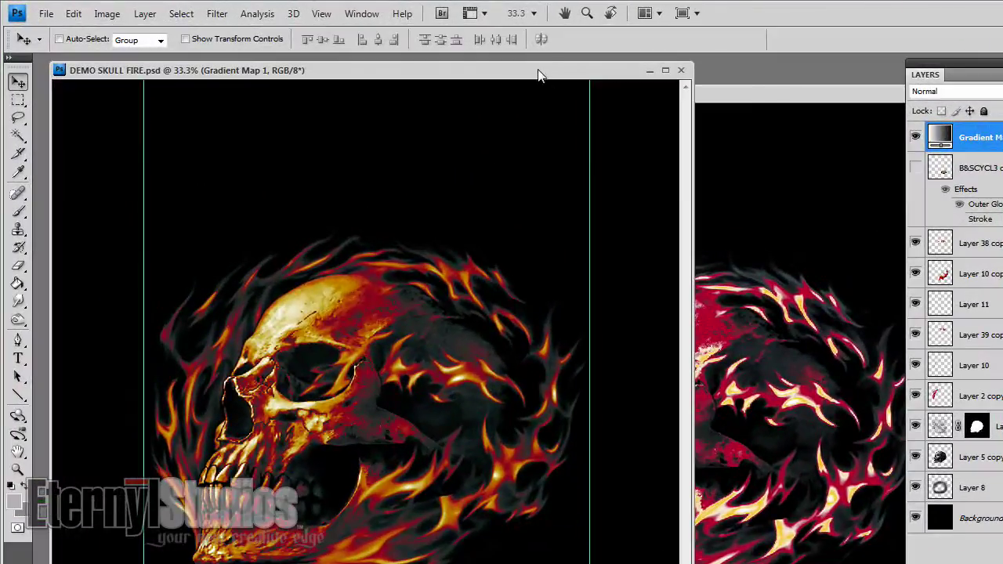
drag(539, 75, 607, 71)
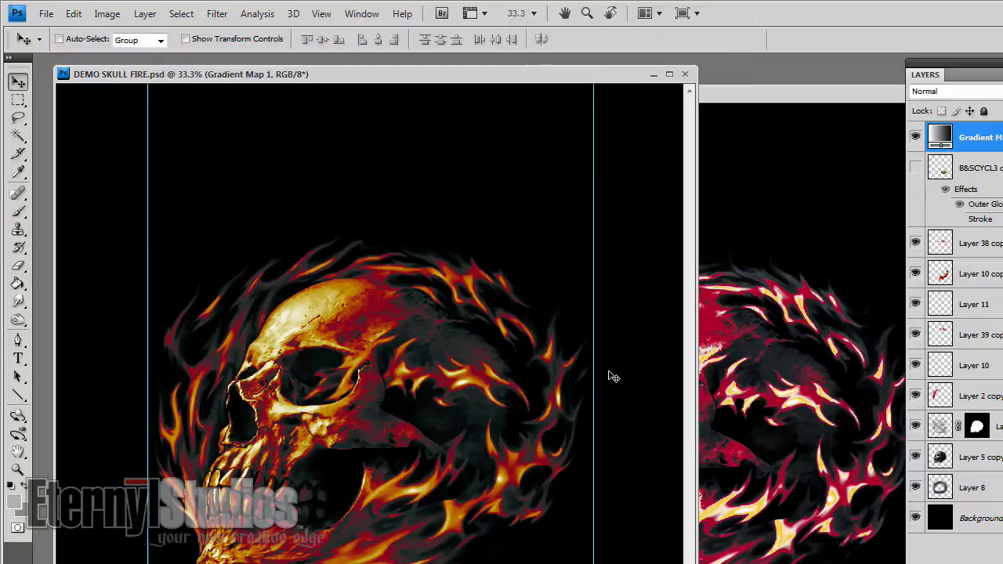
drag(488, 83, 470, 85)
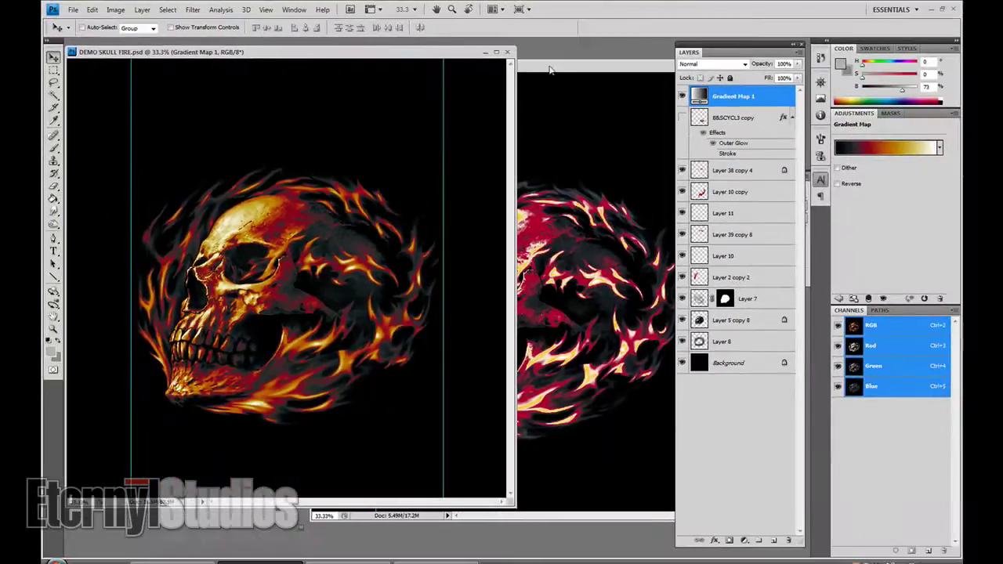
click(539, 71)
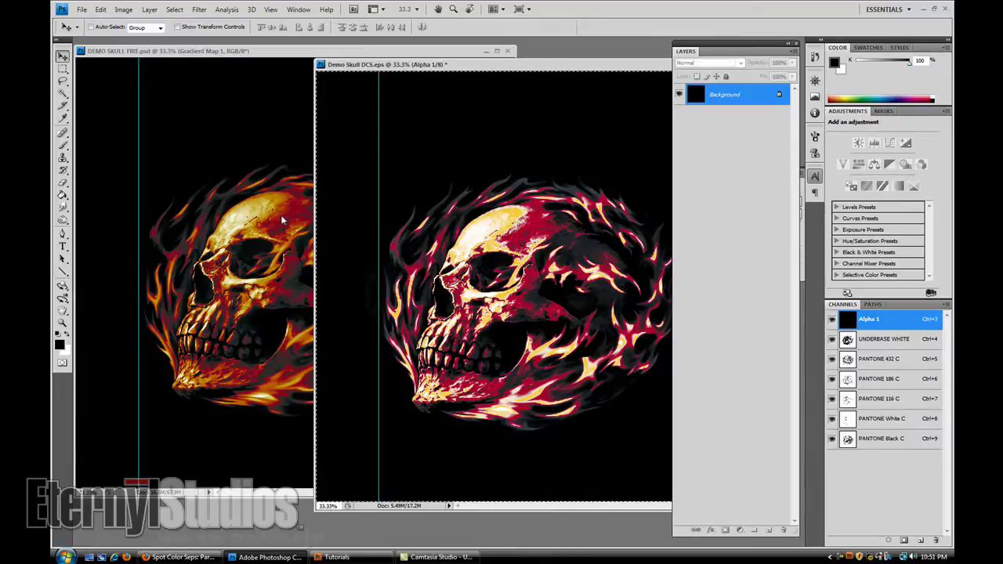
Flatten DEMO SKULL FIRE.psd to a single Background layer, discarding its hidden layers
drag(459, 64, 416, 51)
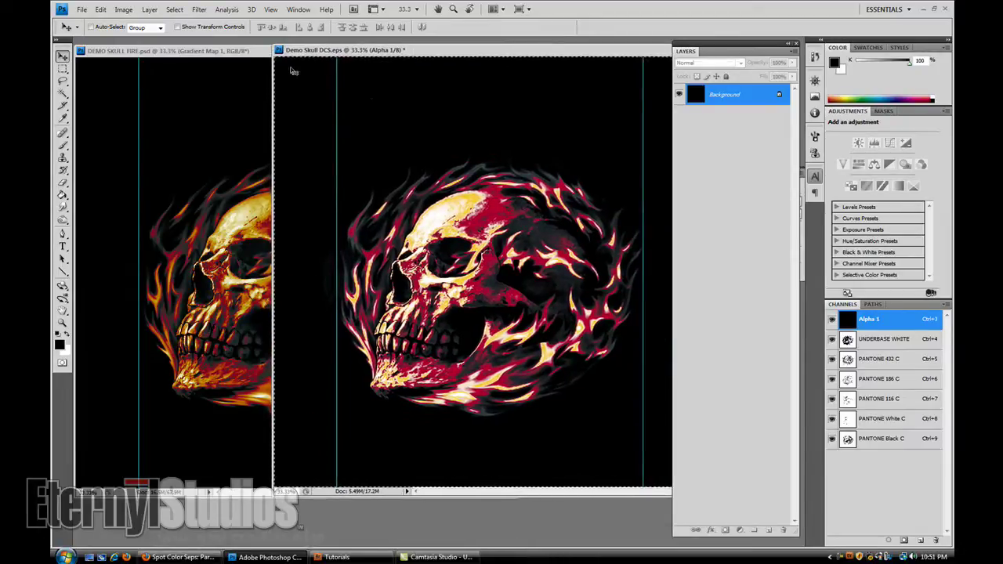
click(230, 52)
click(143, 9)
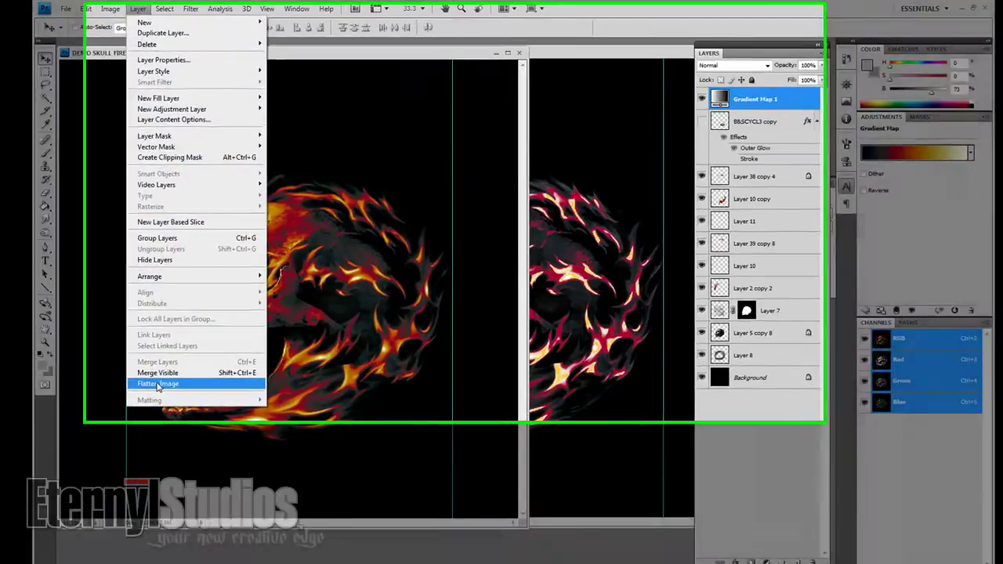
click(167, 362)
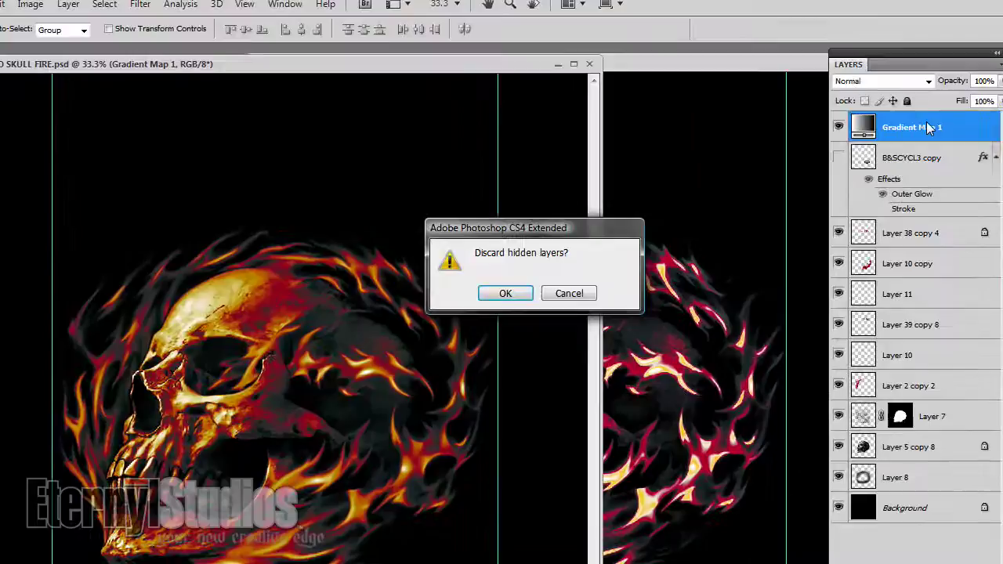
click(508, 294)
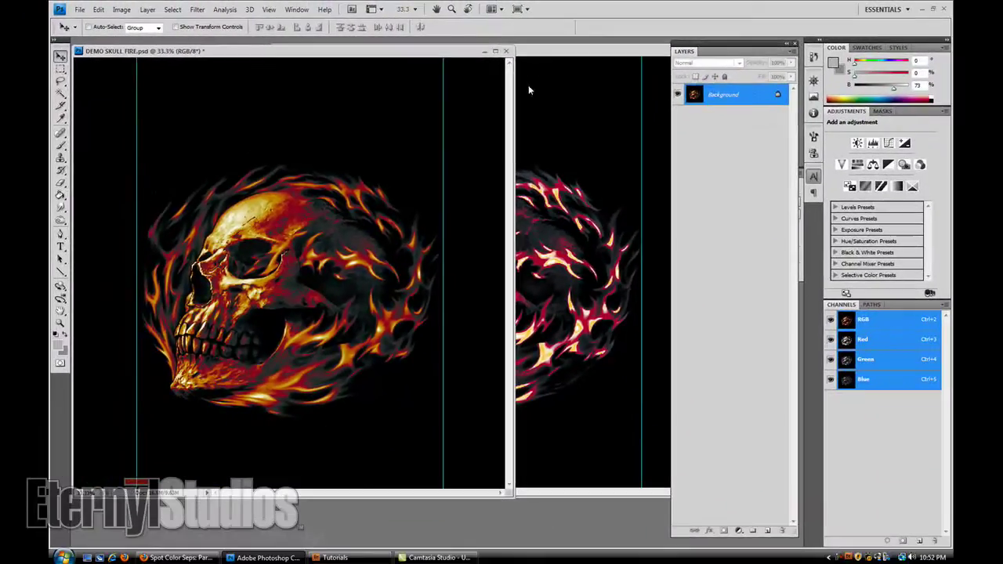
drag(358, 57, 393, 58)
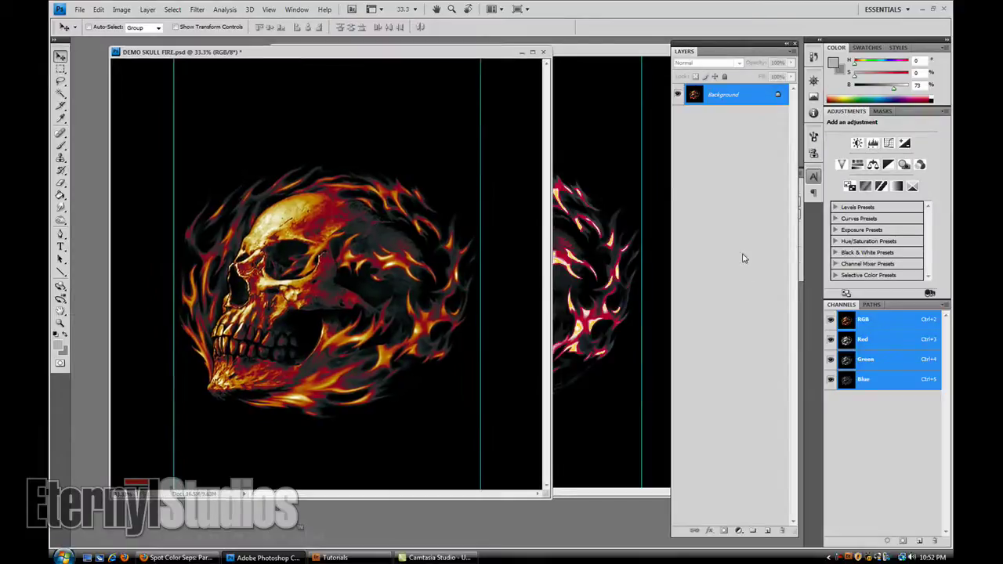
Add a Gradient Map adjustment layer and set its left gradient stop to black
click(738, 530)
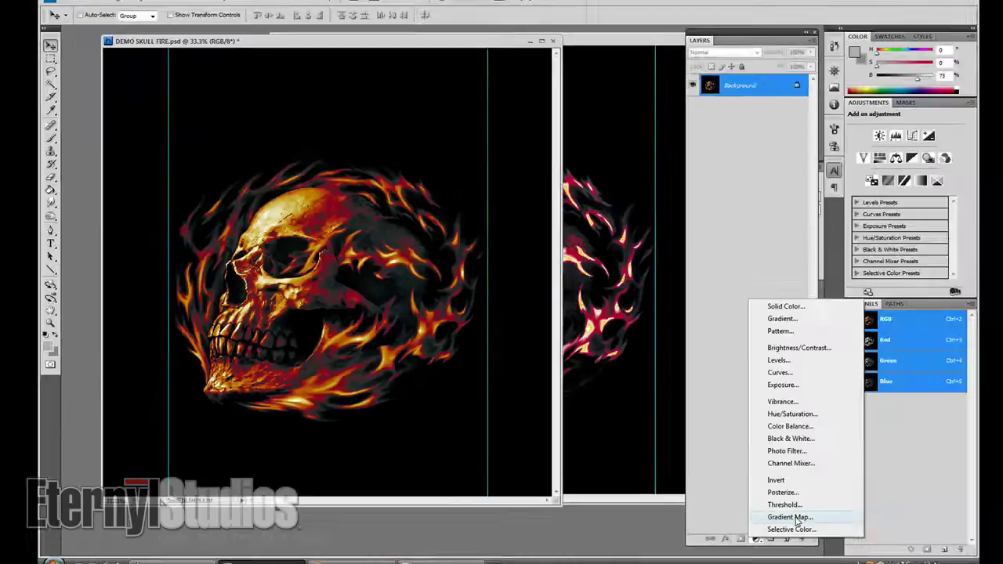
click(796, 519)
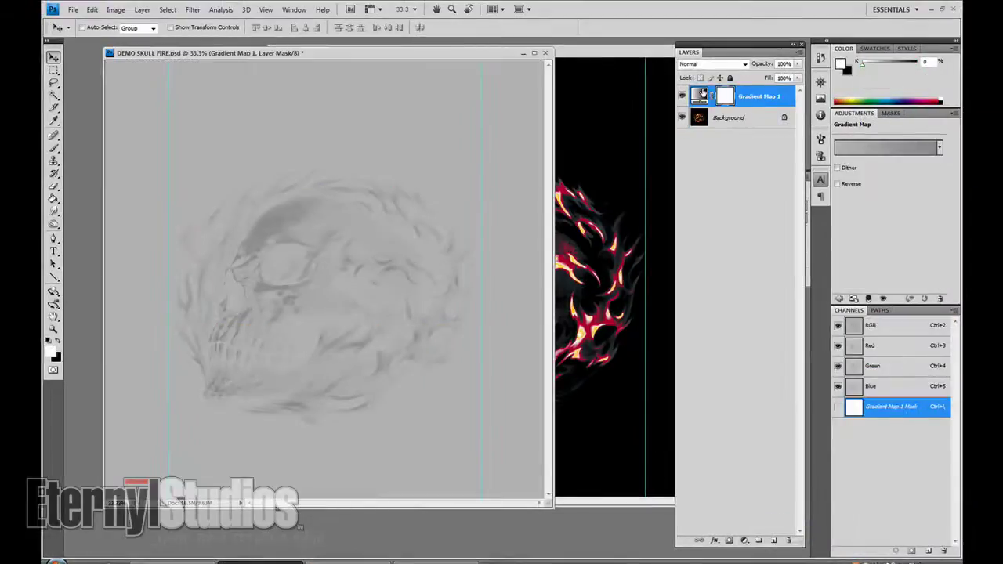
click(882, 148)
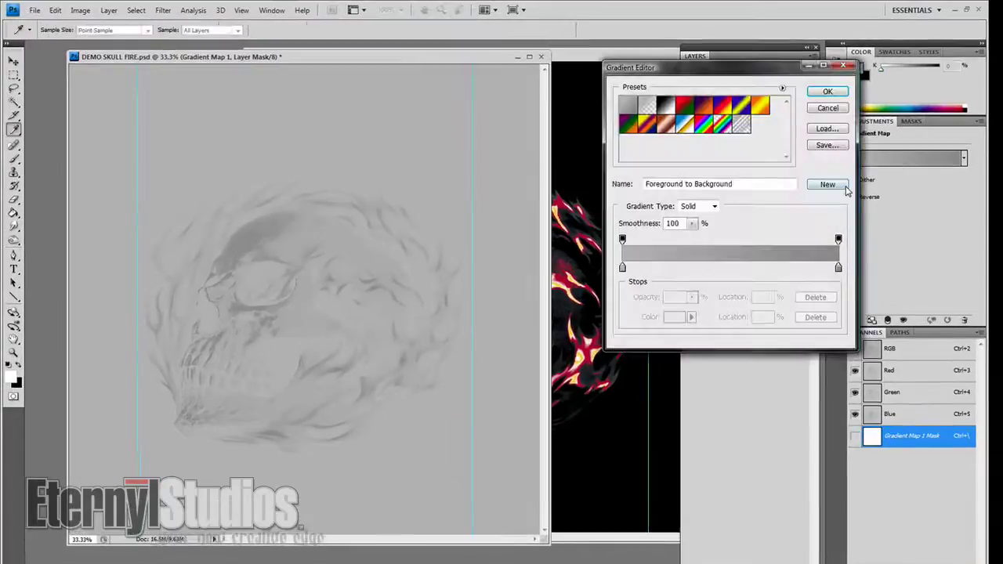
click(623, 268)
double_click(623, 268)
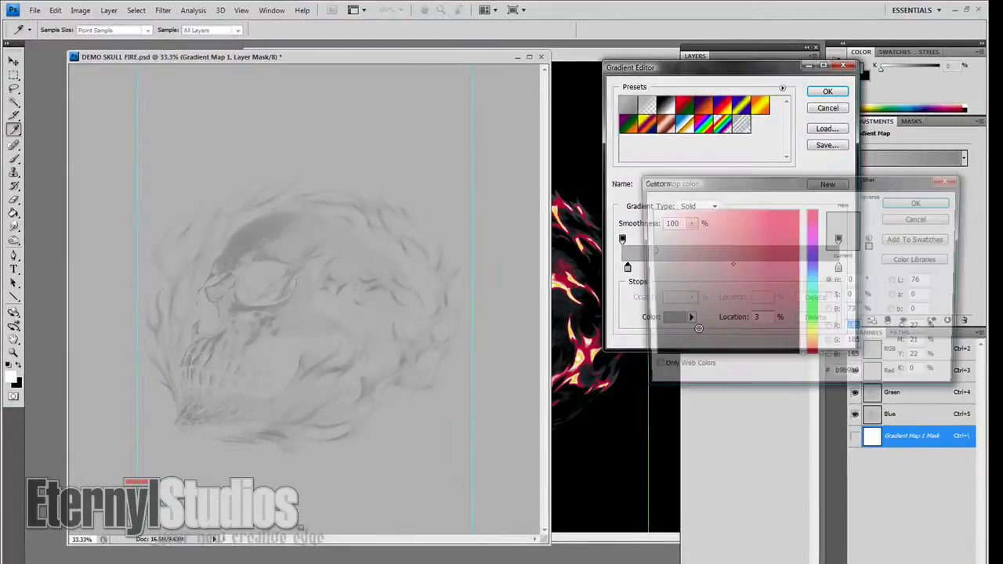
click(654, 357)
click(894, 204)
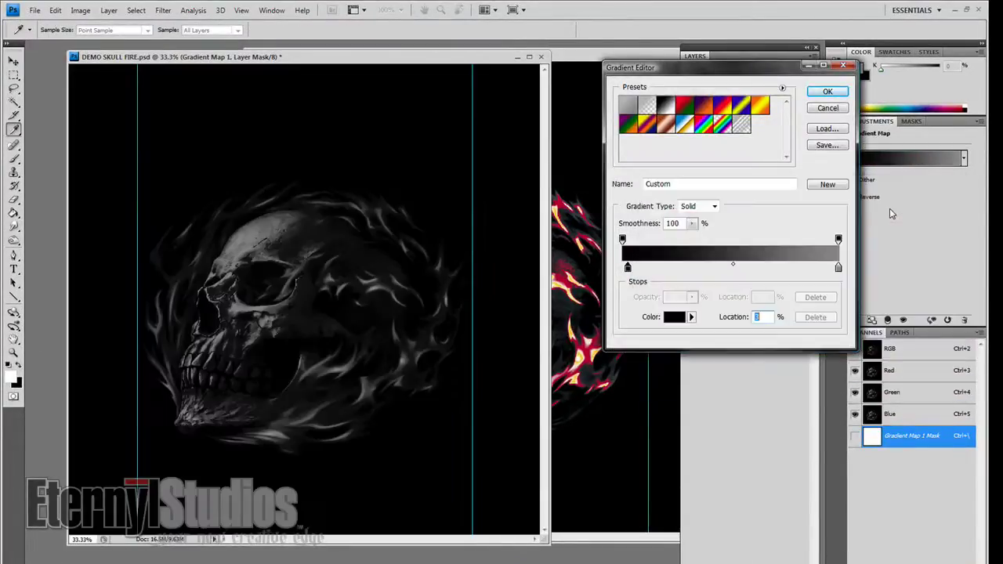
Move the black stop to 15%, the grey stop to 95%, and add a stop at 50%
drag(627, 268, 693, 270)
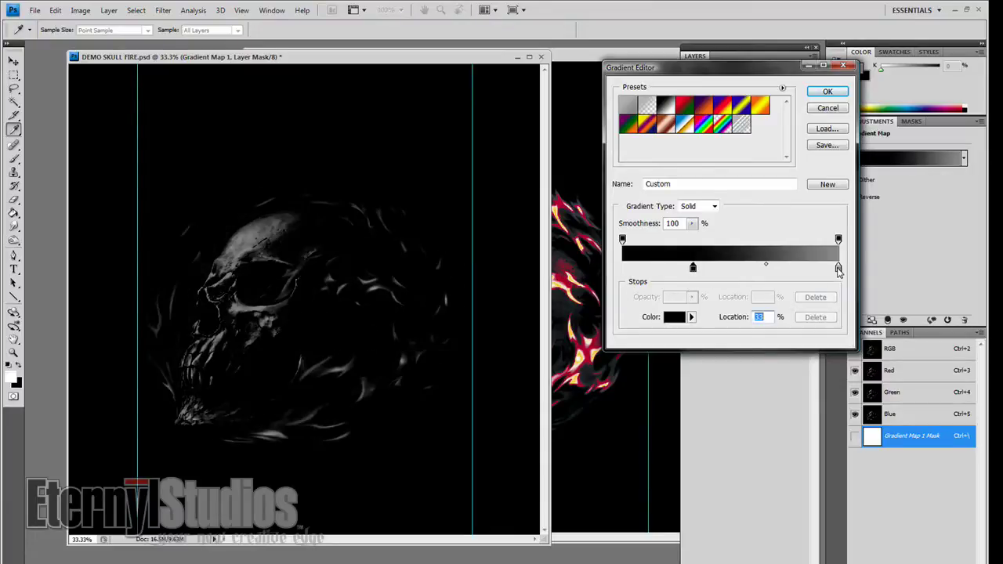
drag(839, 271, 771, 269)
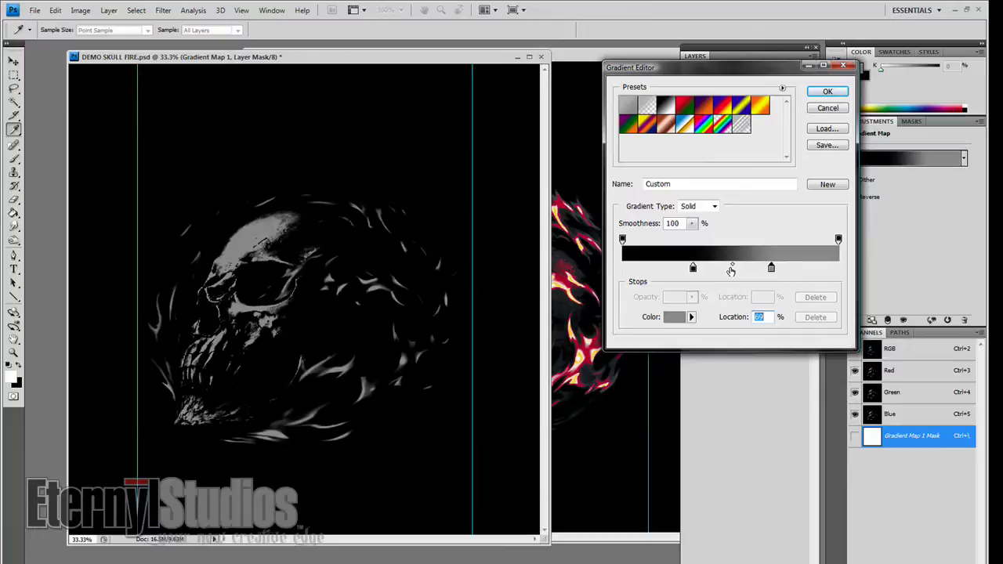
click(731, 269)
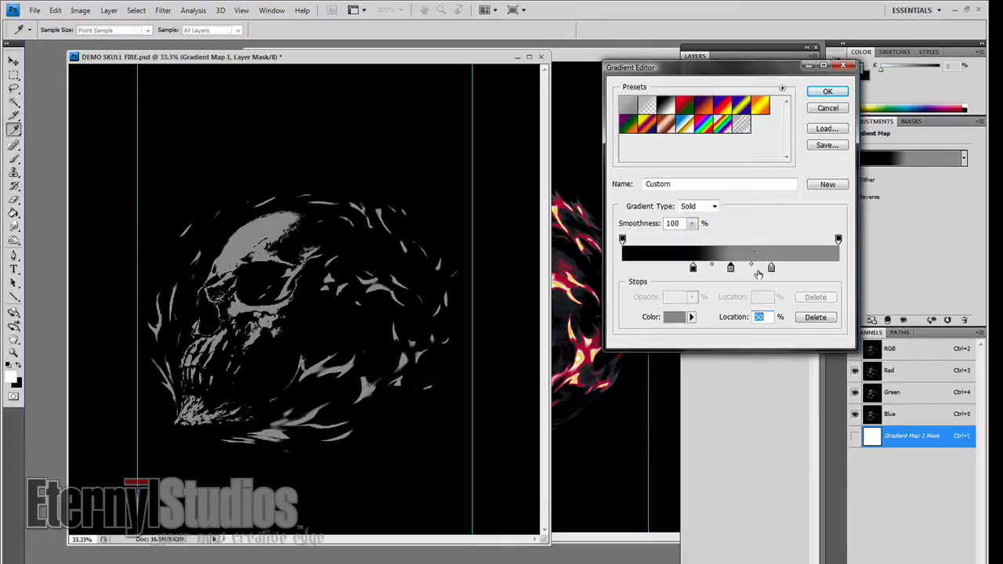
click(771, 269)
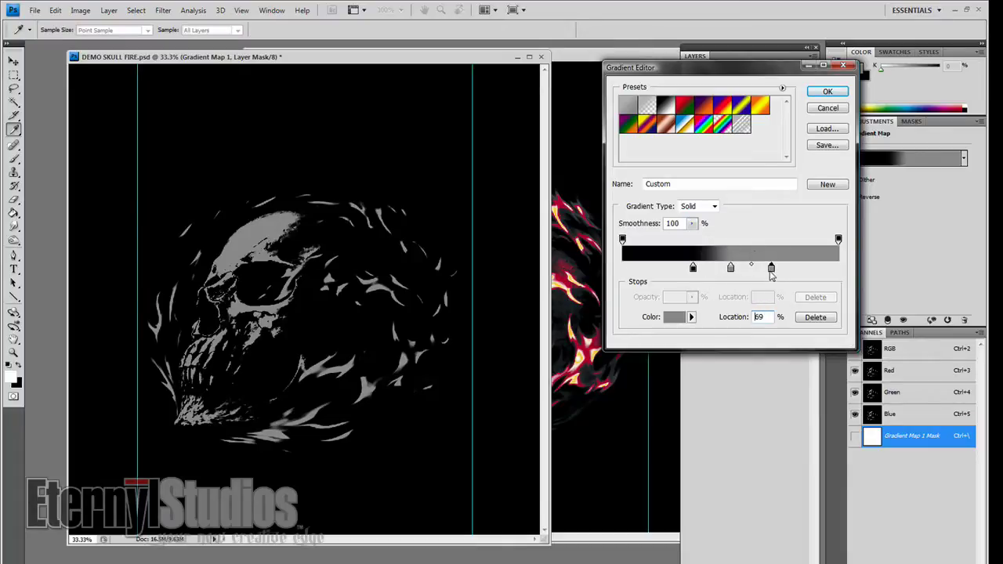
click(673, 317)
Recolour the gradient stops: keep one black, make one white, and turn the 32% stop red
click(894, 203)
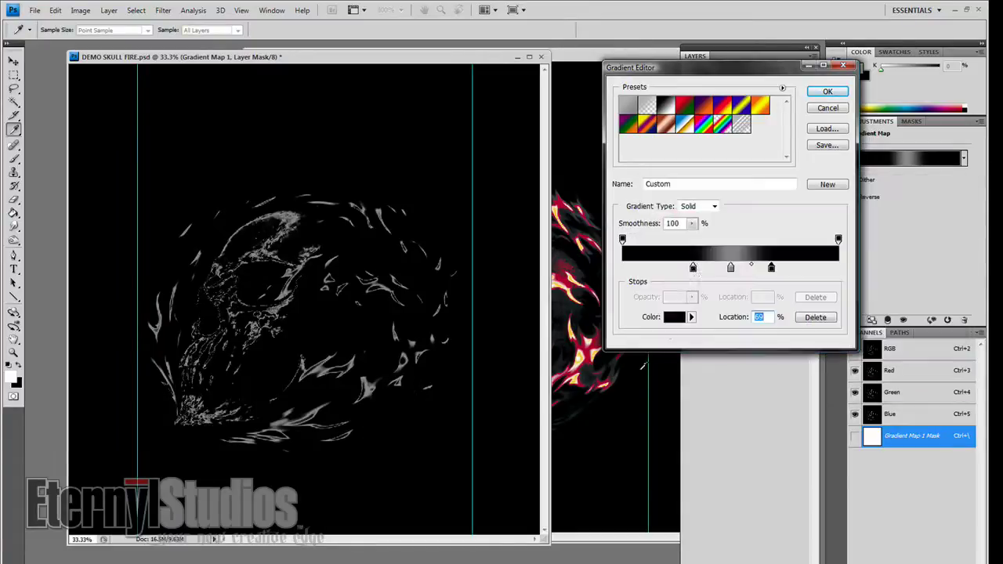
click(673, 317)
click(650, 211)
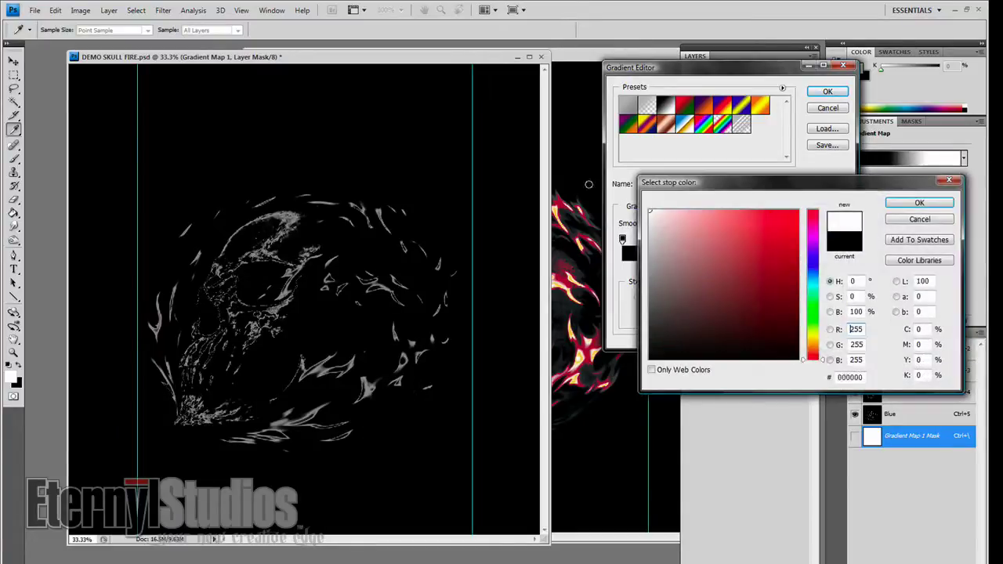
click(901, 204)
click(691, 269)
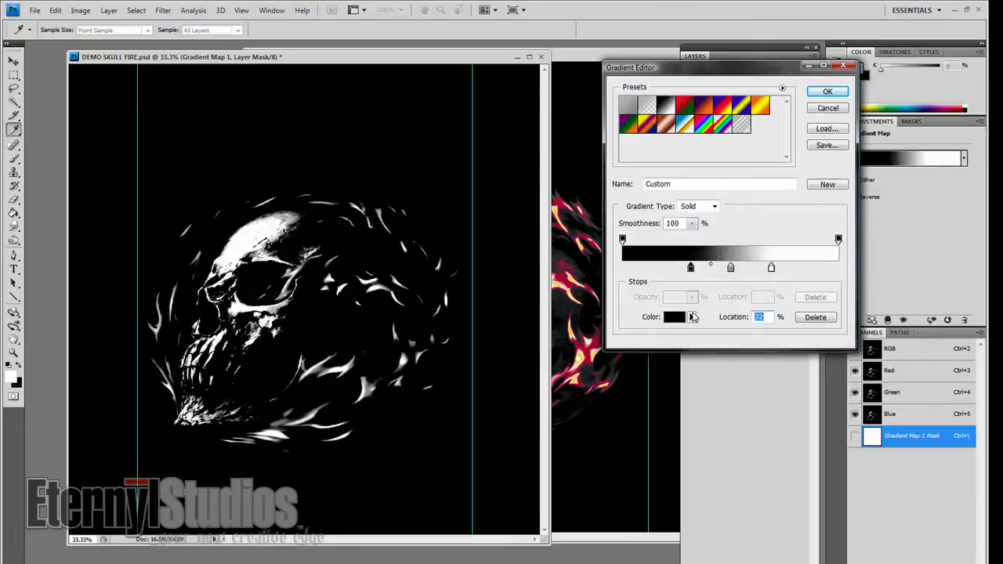
click(678, 317)
click(798, 211)
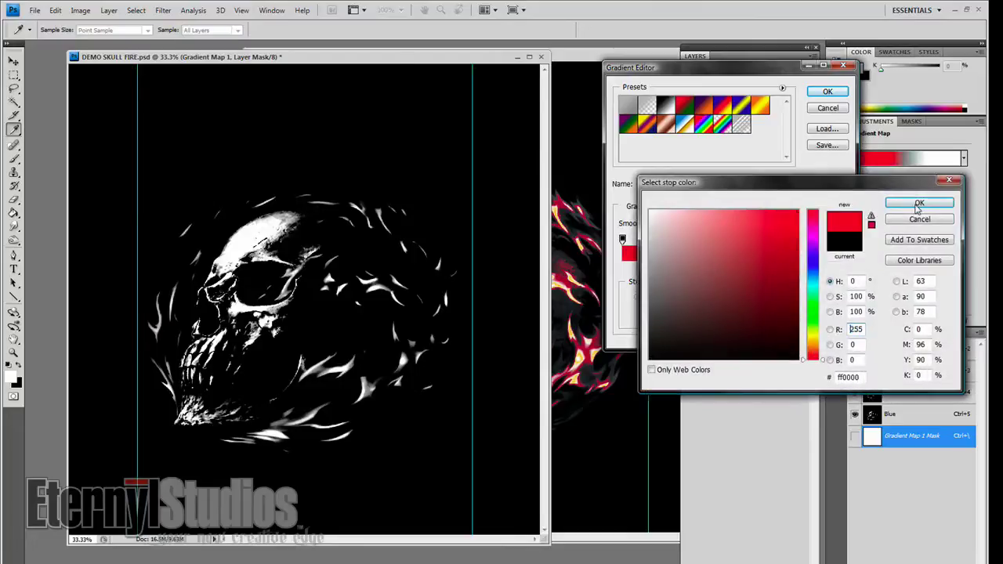
Add a new gradient stop at 13% and set its colour to black
click(919, 203)
click(647, 268)
click(674, 317)
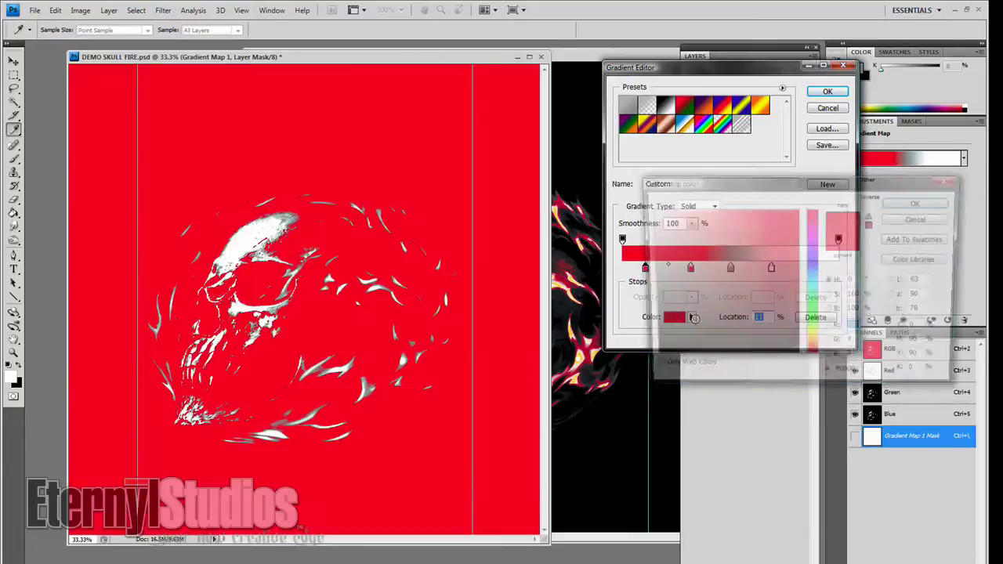
click(705, 375)
click(919, 203)
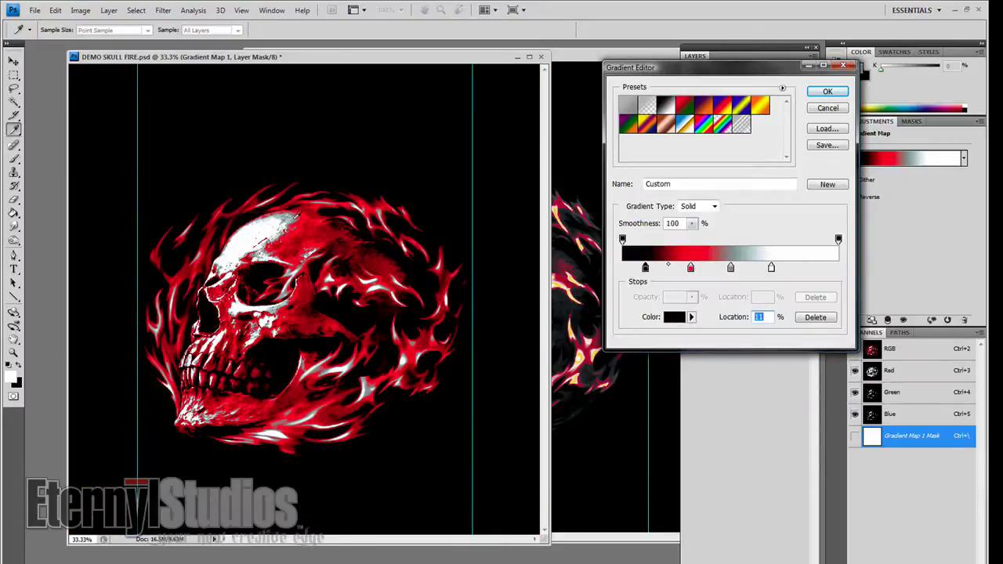
Reposition the stops: grey and red leftward, white out to 94%, grey to 39%
drag(731, 268, 630, 269)
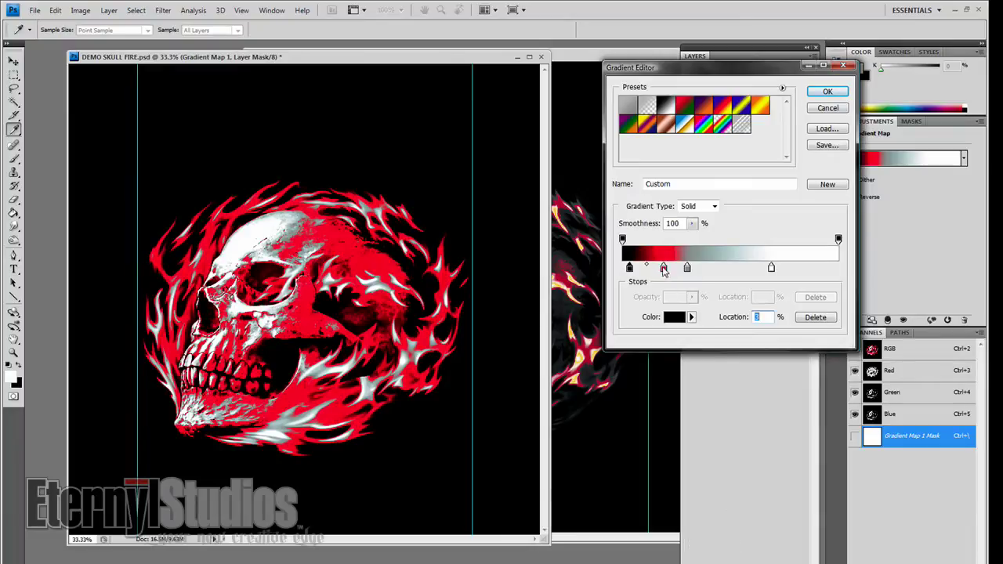
drag(771, 269, 726, 269)
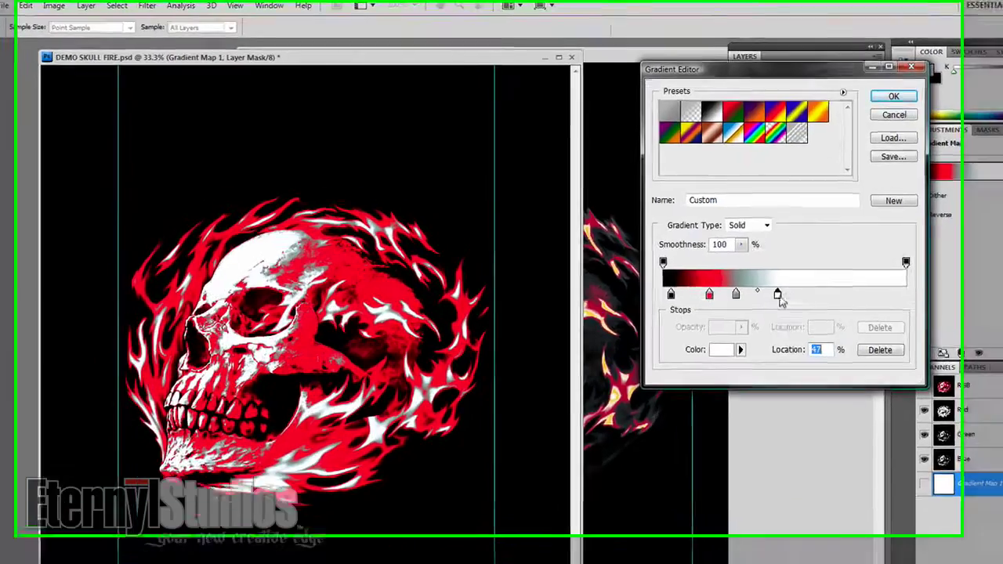
drag(810, 310, 931, 311)
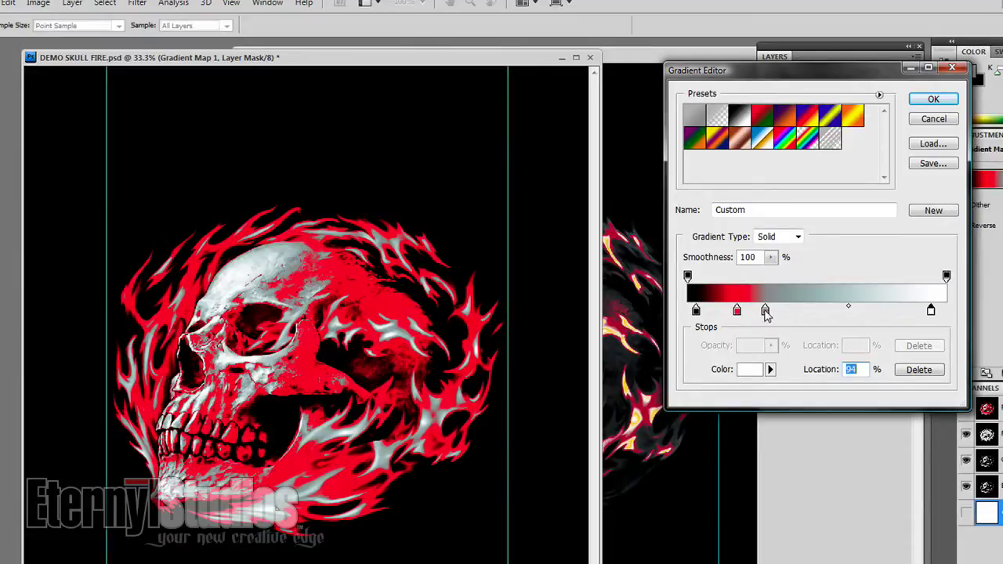
drag(766, 311, 726, 311)
Make the end stops black and add a pure white stop in the middle of the gradient
click(749, 370)
click(784, 408)
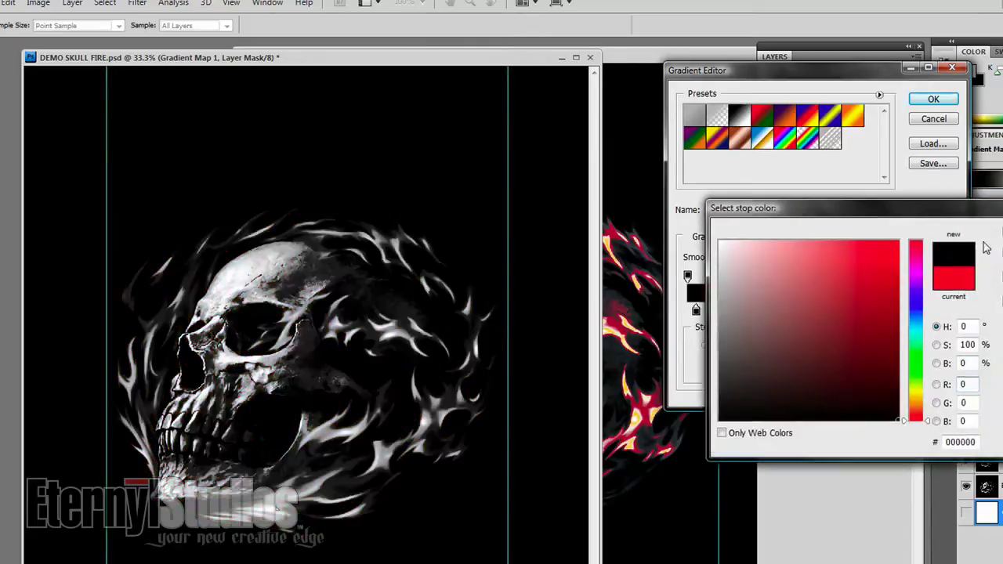
key(Return)
click(931, 311)
click(750, 370)
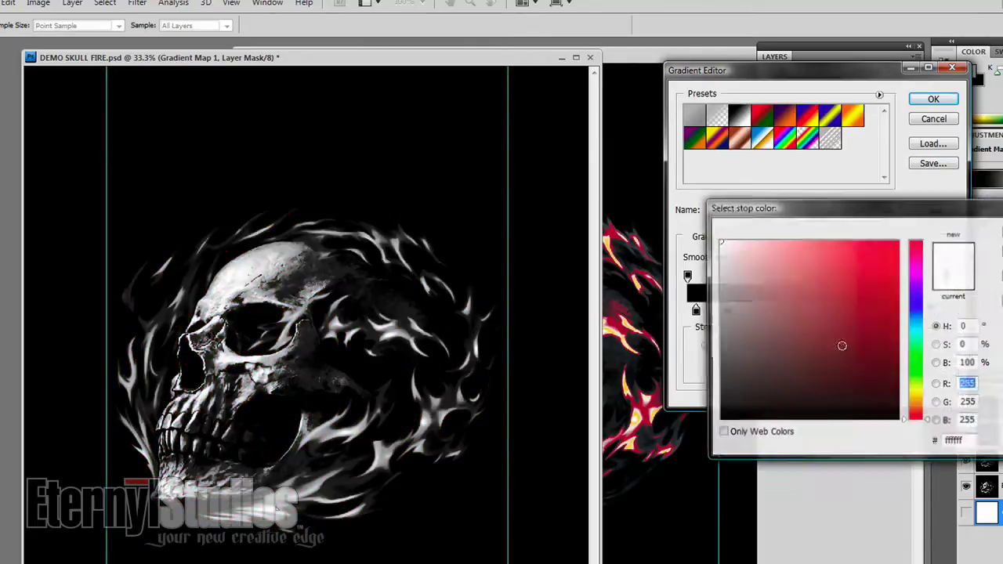
key(Return)
click(793, 311)
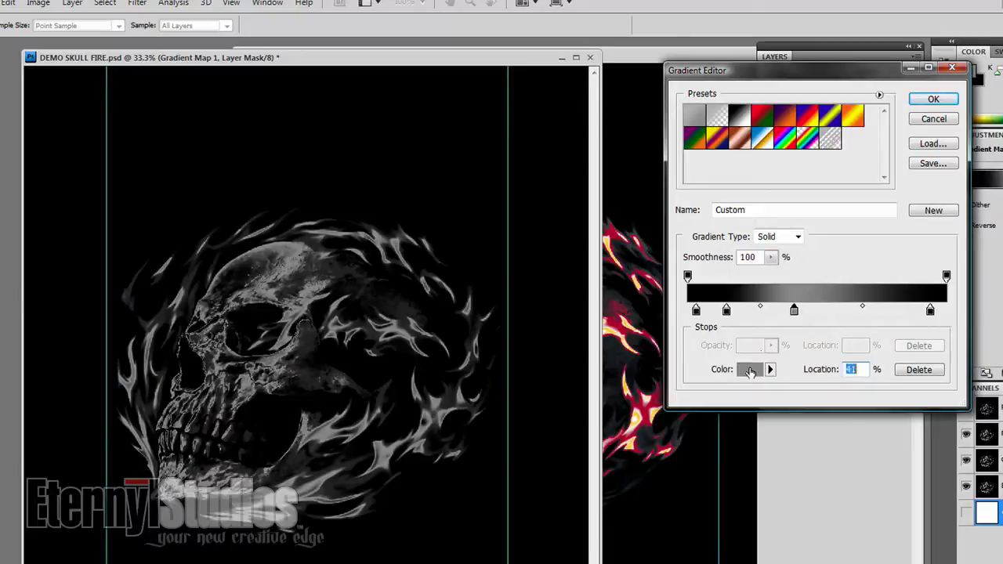
click(751, 370)
click(722, 241)
key(Return)
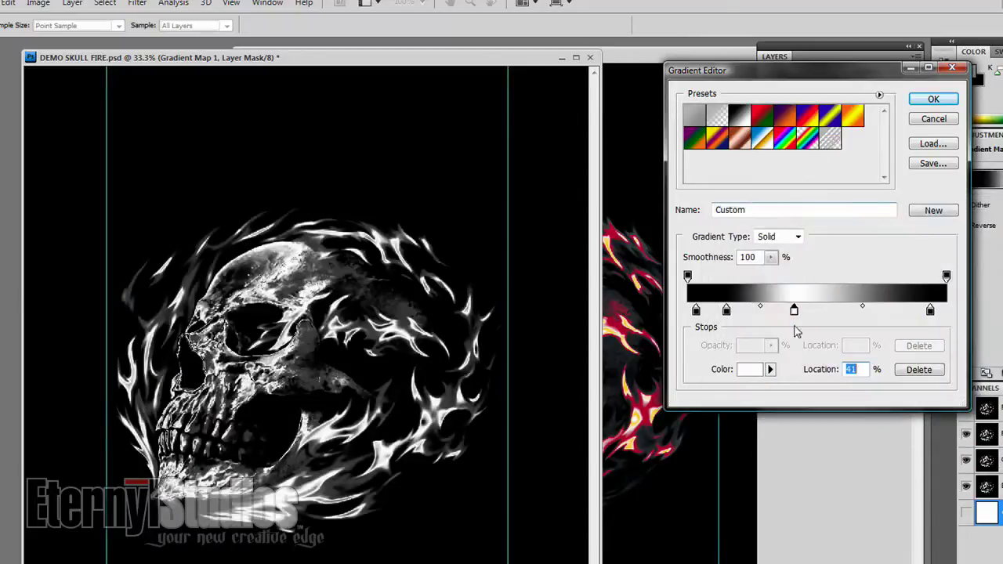
Pull the black stops inward to about 23% and 77%, set the midpoint to 38%, and apply
drag(931, 311, 896, 311)
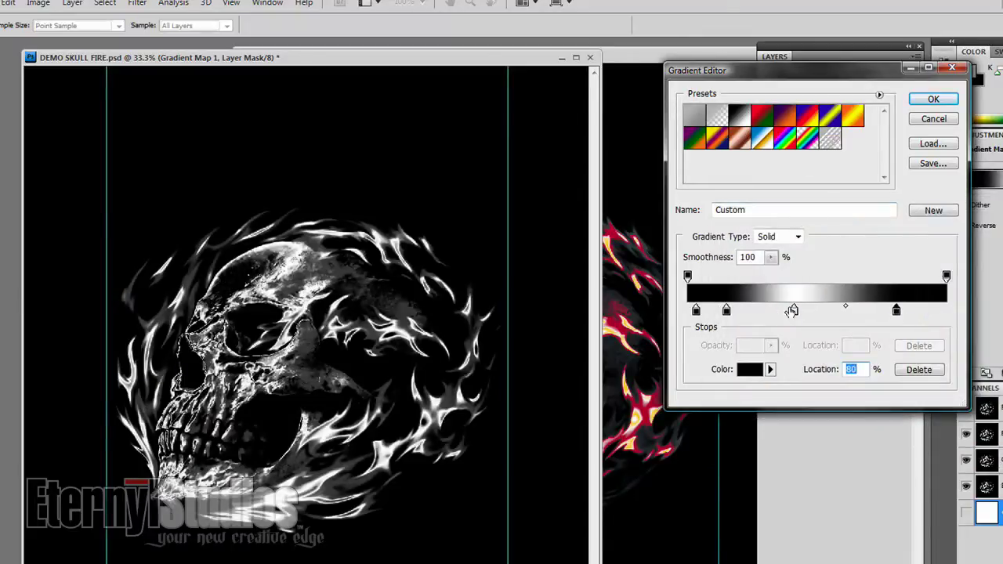
click(794, 311)
drag(795, 312, 802, 311)
drag(727, 311, 689, 311)
click(753, 313)
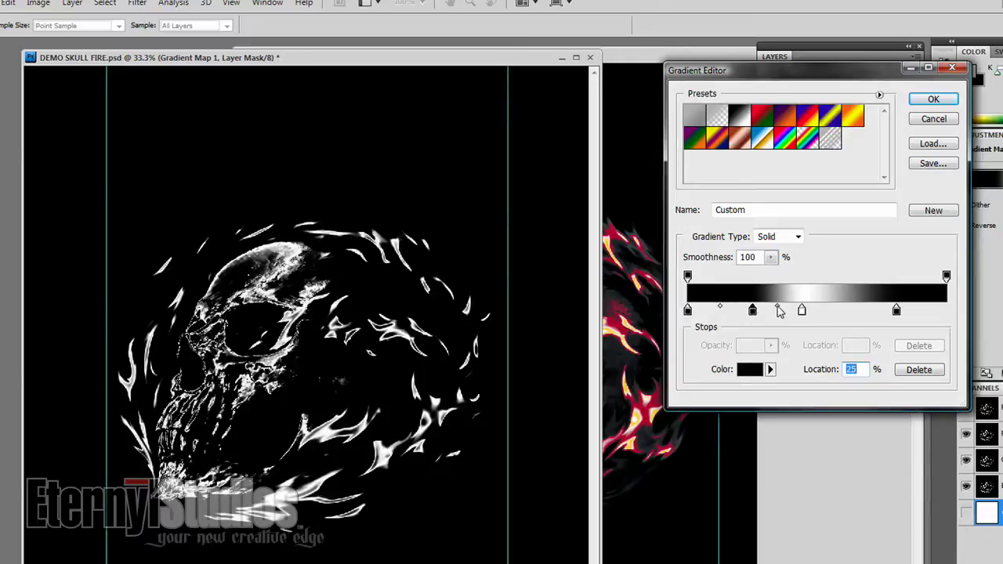
drag(779, 310, 774, 311)
drag(774, 309, 807, 310)
drag(898, 312, 879, 316)
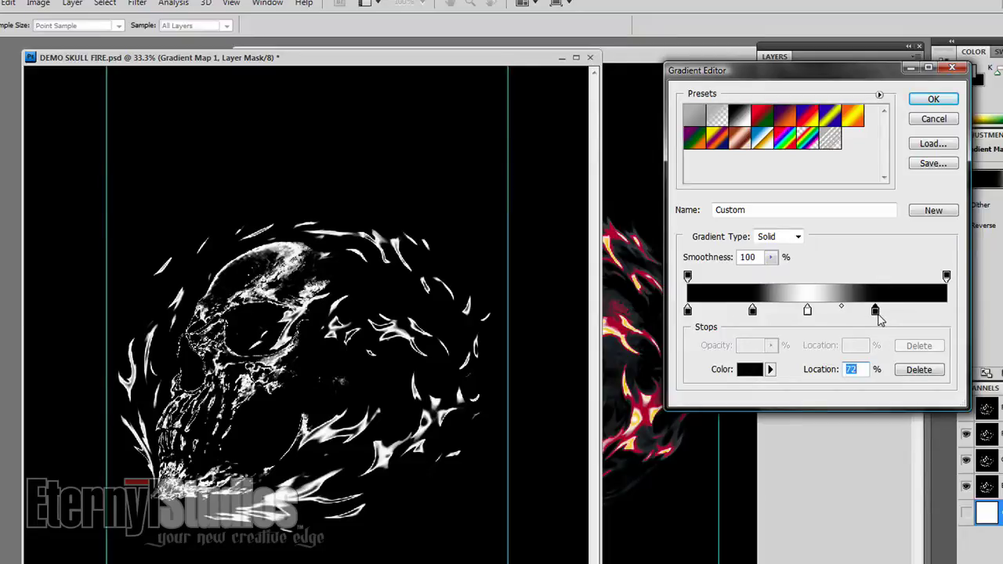
drag(876, 312, 844, 310)
click(934, 98)
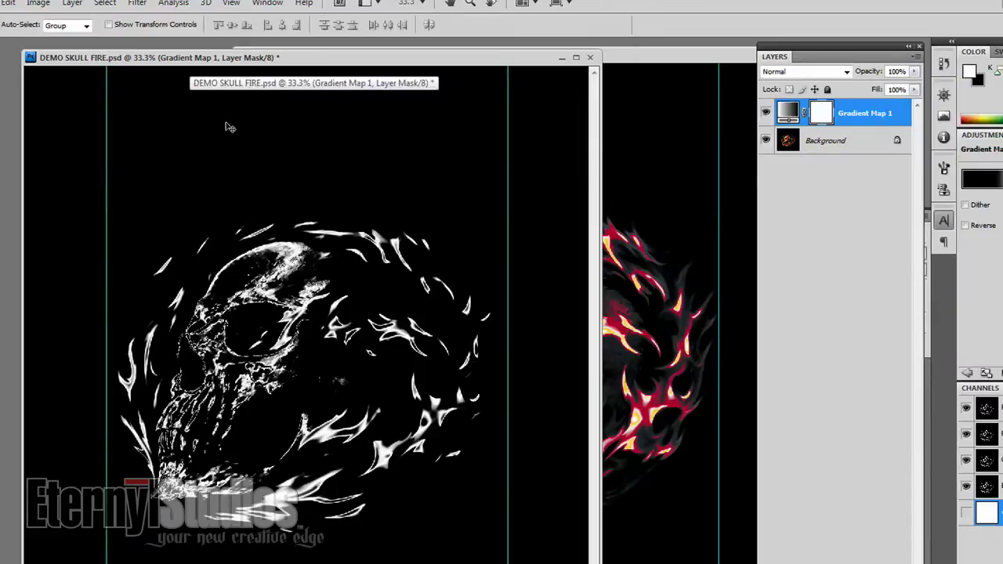
Flatten the skull fire image, convert it to Grayscale, invert it, and copy it to the DCS document
key(Delete)
click(38, 3)
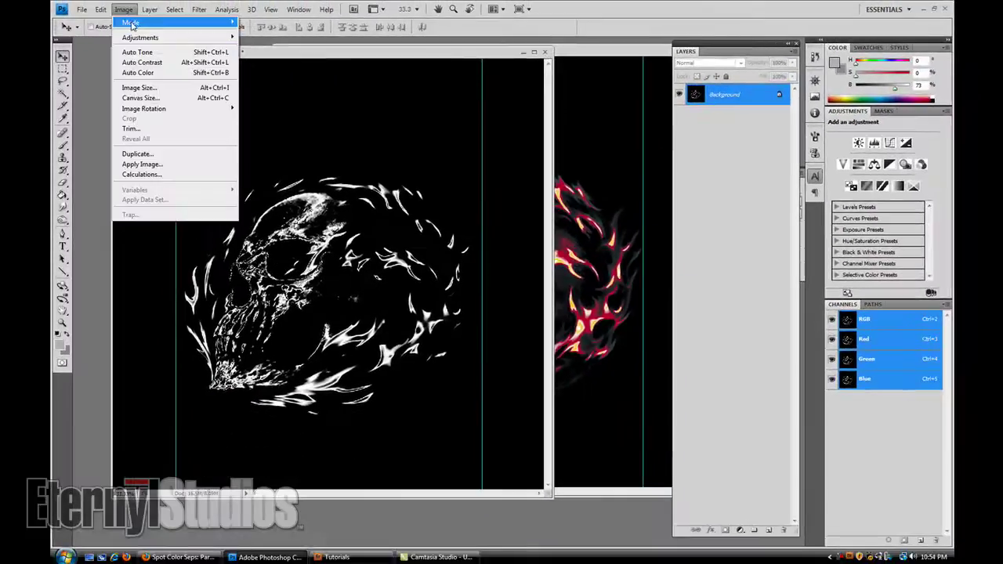
mouse_move(131, 24)
click(247, 37)
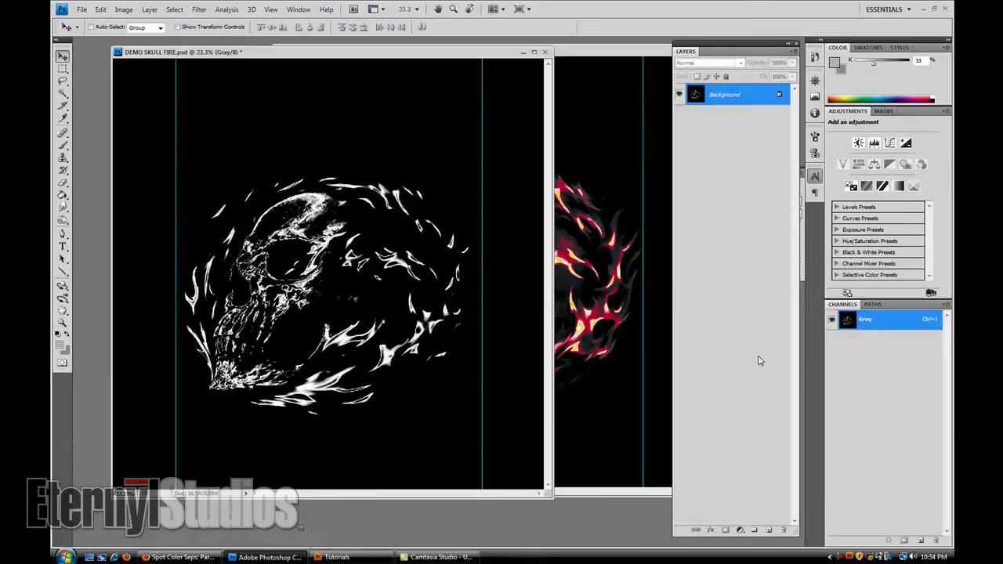
key(ctrl+i)
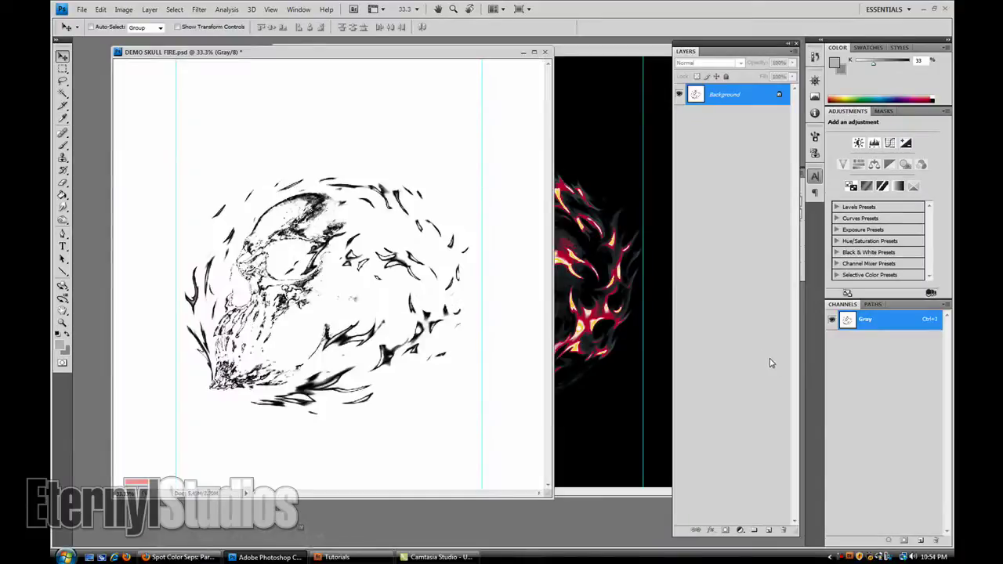
key(alt+BackSpace)
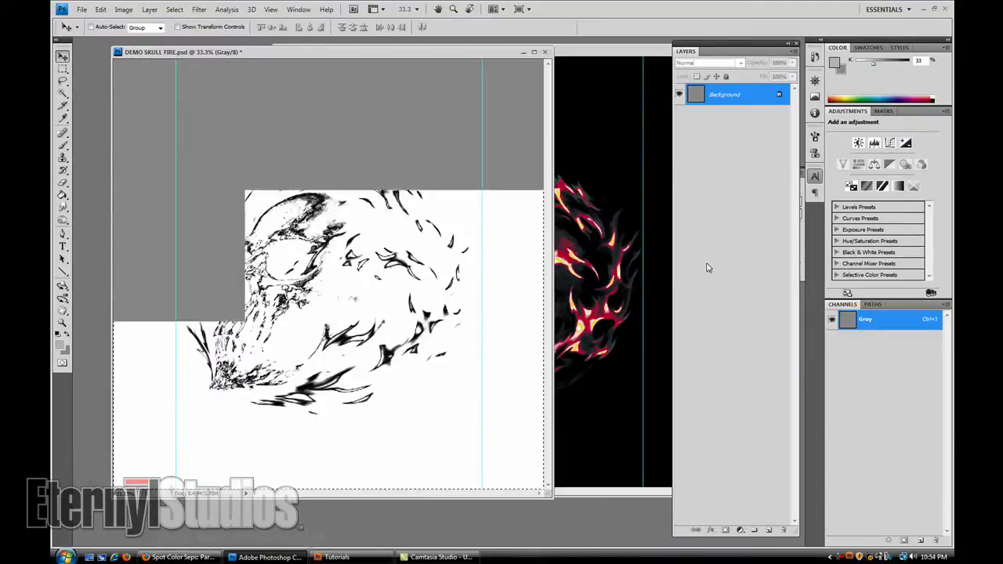
click(607, 70)
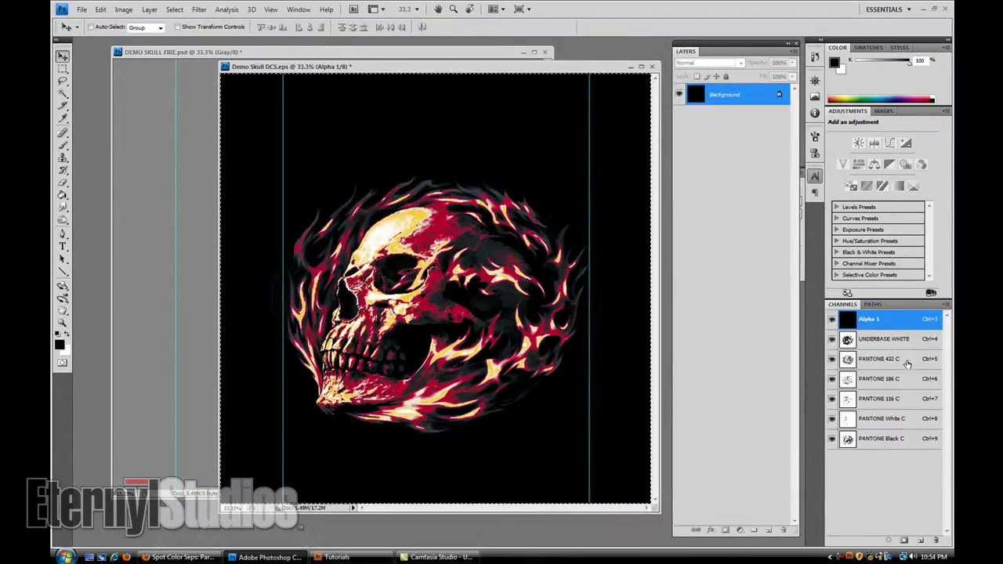
Add a new Alpha 2 channel below PANTONE 186 C and paste the inverted skull art into it
click(920, 540)
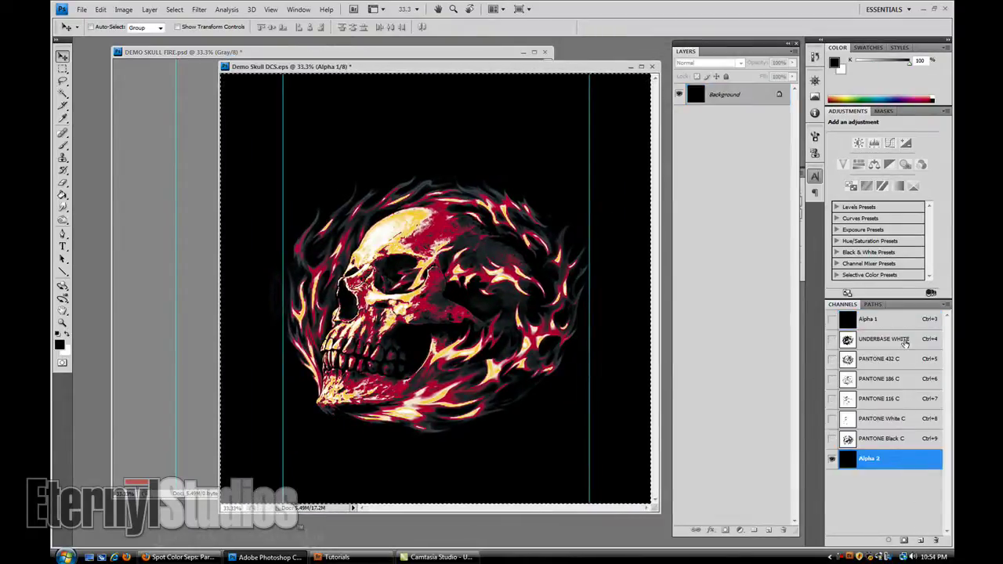
drag(907, 465, 906, 389)
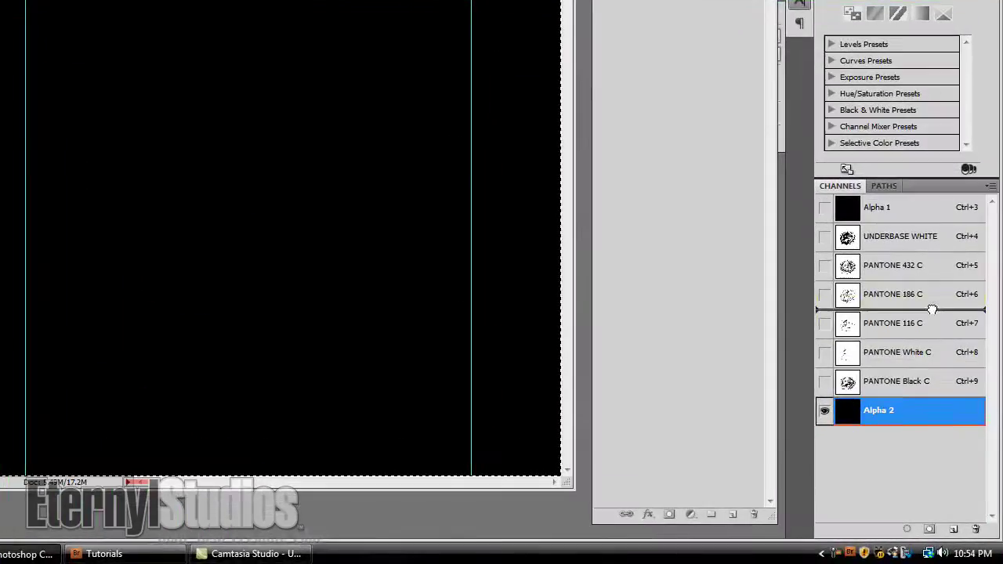
drag(932, 310, 932, 314)
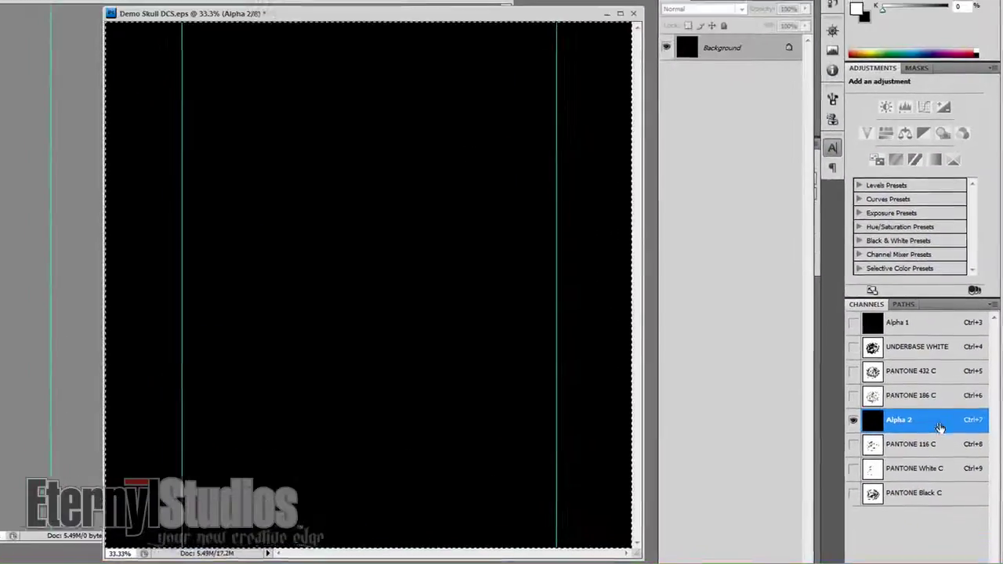
key(ctrl+v)
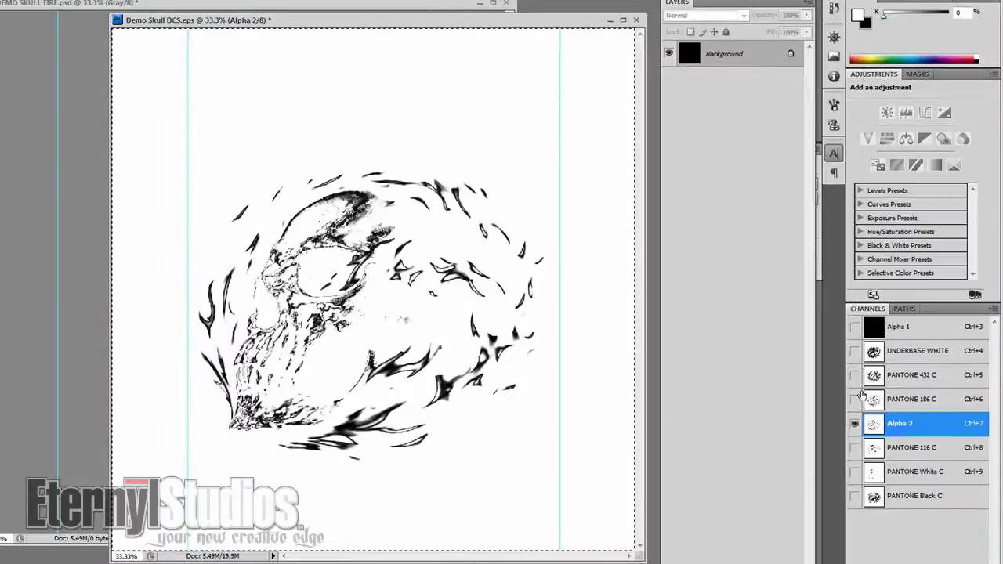
Show Alpha 1 and the PANTONE 432 C, 186 C, 116 C, White C and Black C channels, leaving UNDERBASE WHITE hidden
click(855, 327)
click(854, 351)
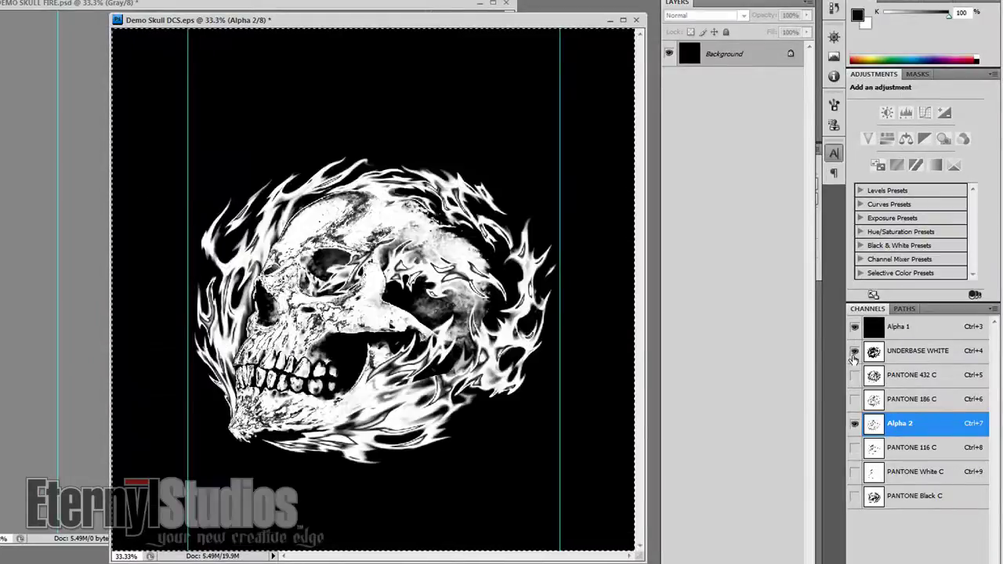
click(854, 351)
click(855, 376)
click(854, 399)
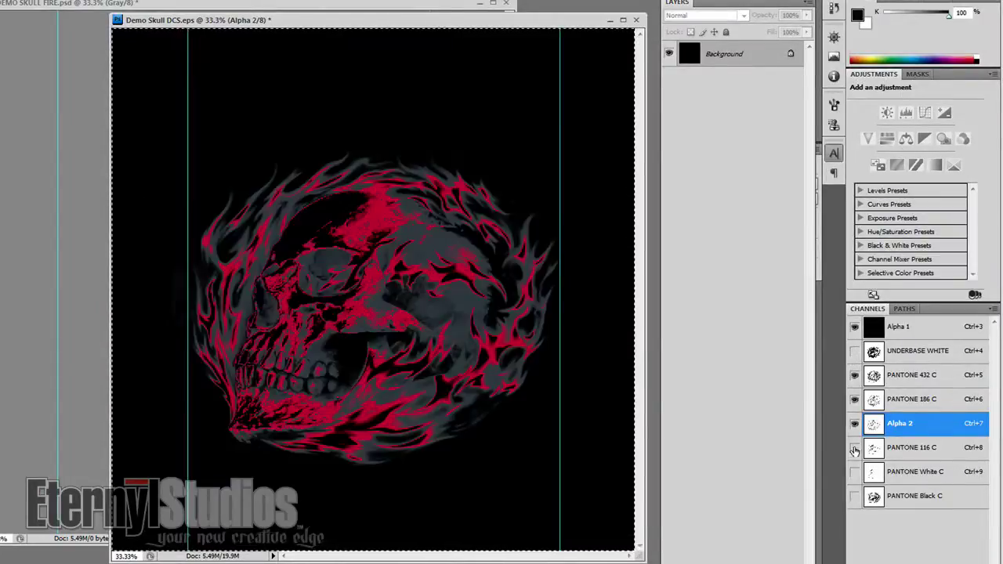
drag(854, 451, 854, 496)
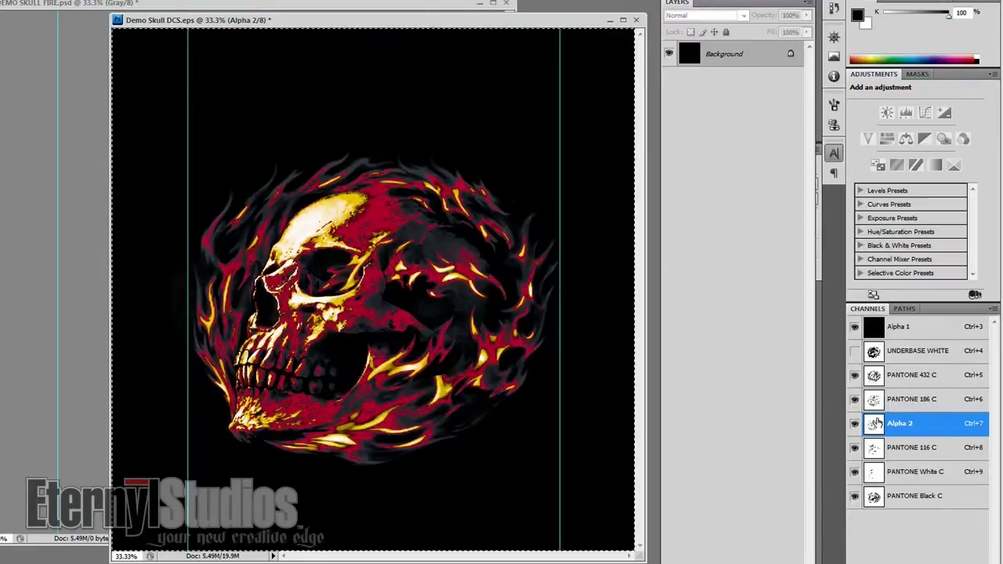
Convert Alpha 2 into a spot colour channel using PANTONE 165 C from the colour libraries
double_click(875, 425)
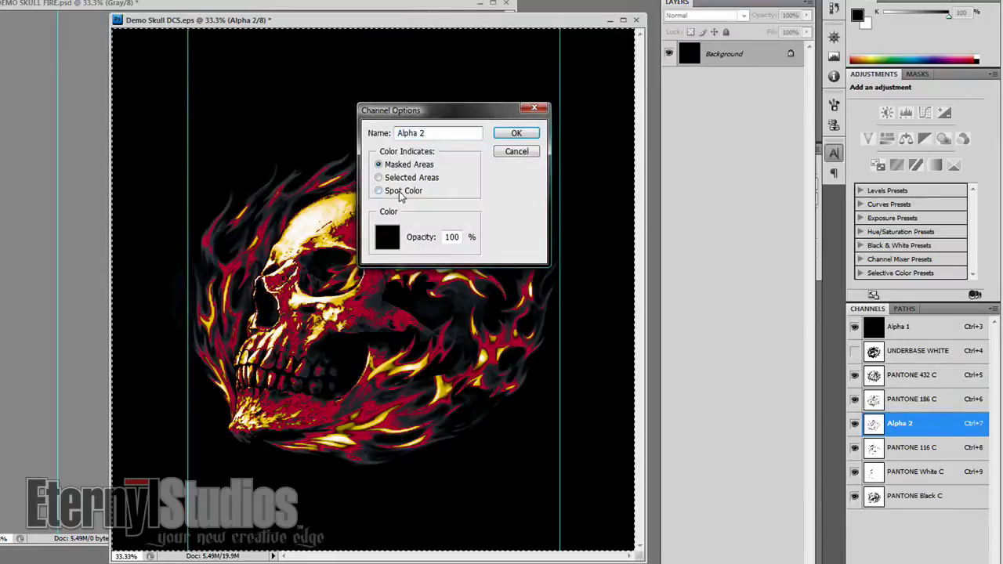
click(403, 191)
click(396, 245)
click(903, 229)
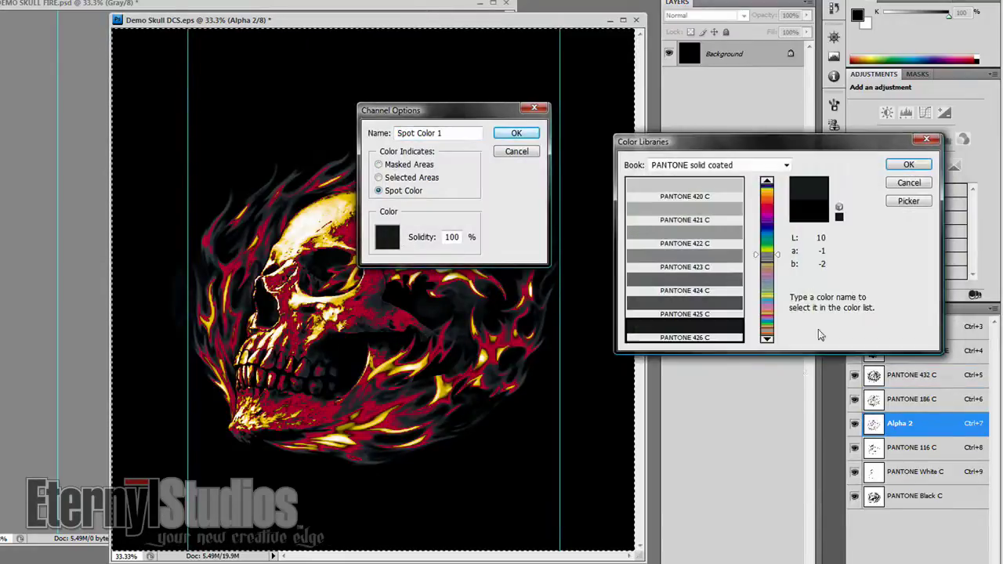
text(165)
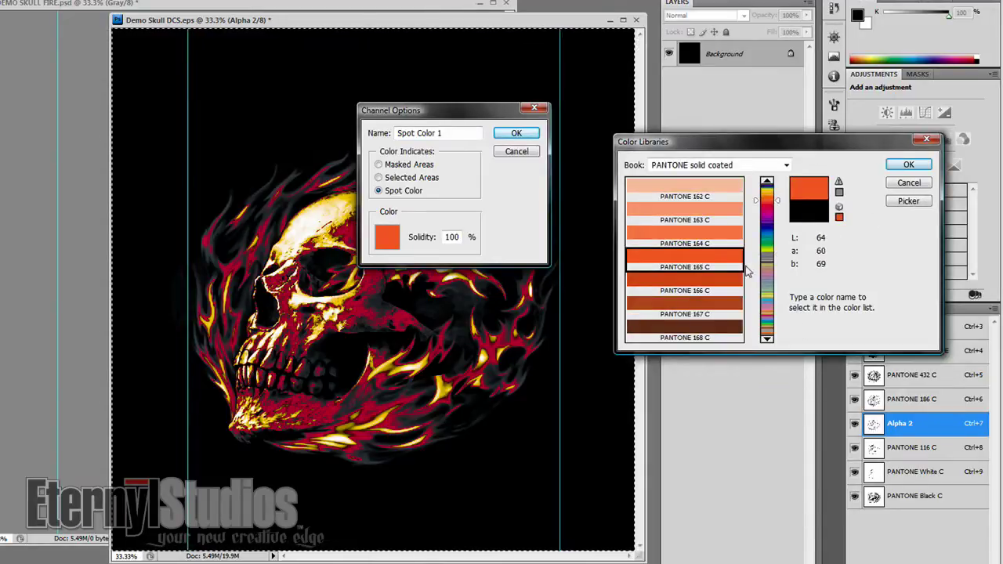
click(901, 166)
click(513, 134)
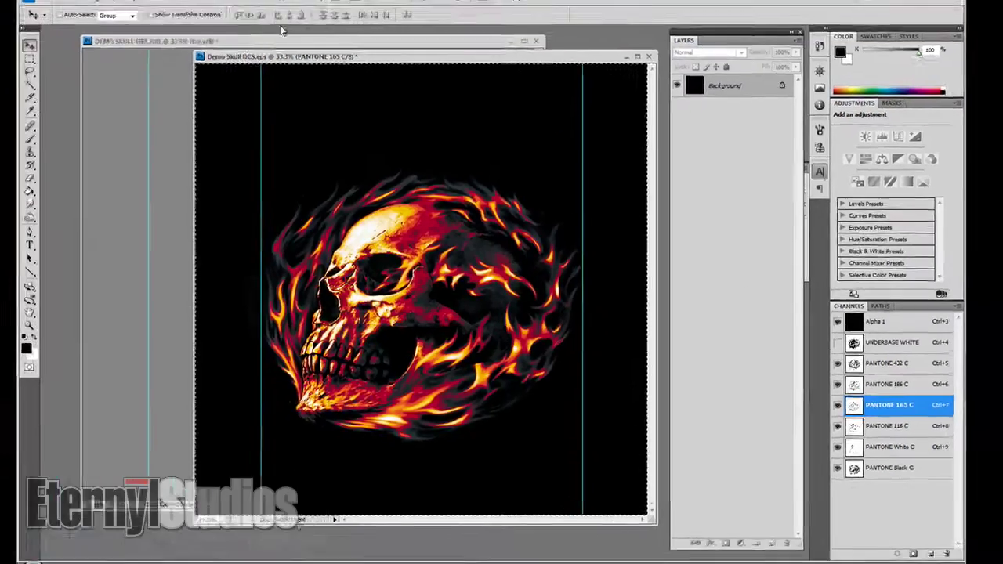
Revert DEMO SKULL FIRE.psd to its saved full-colour state and place it beside the DCS document
click(168, 13)
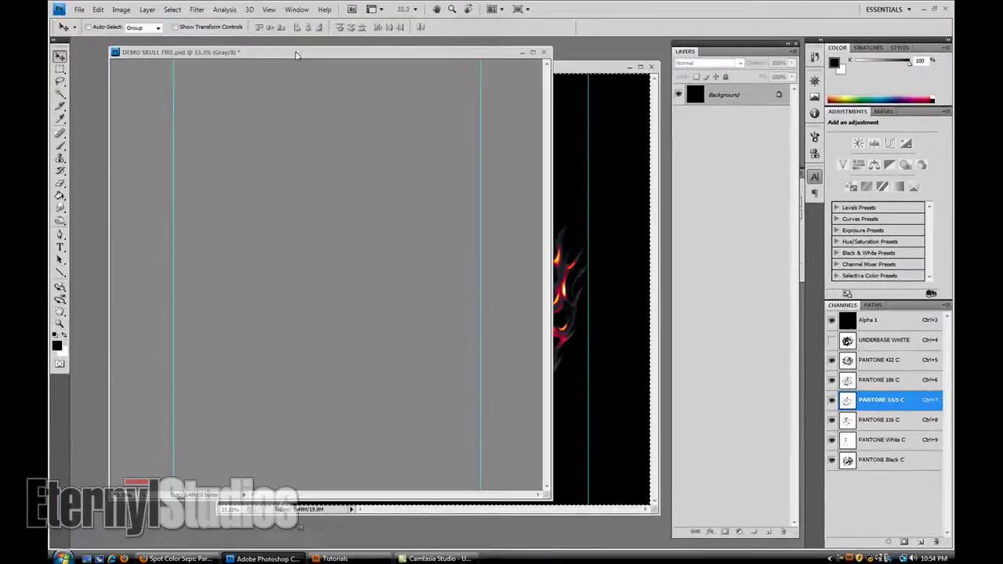
click(79, 10)
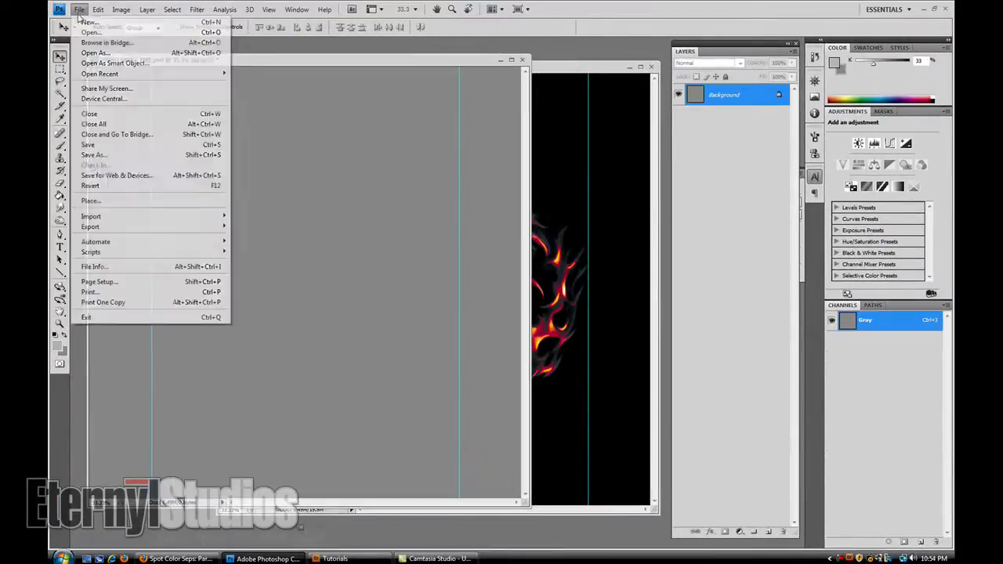
click(125, 185)
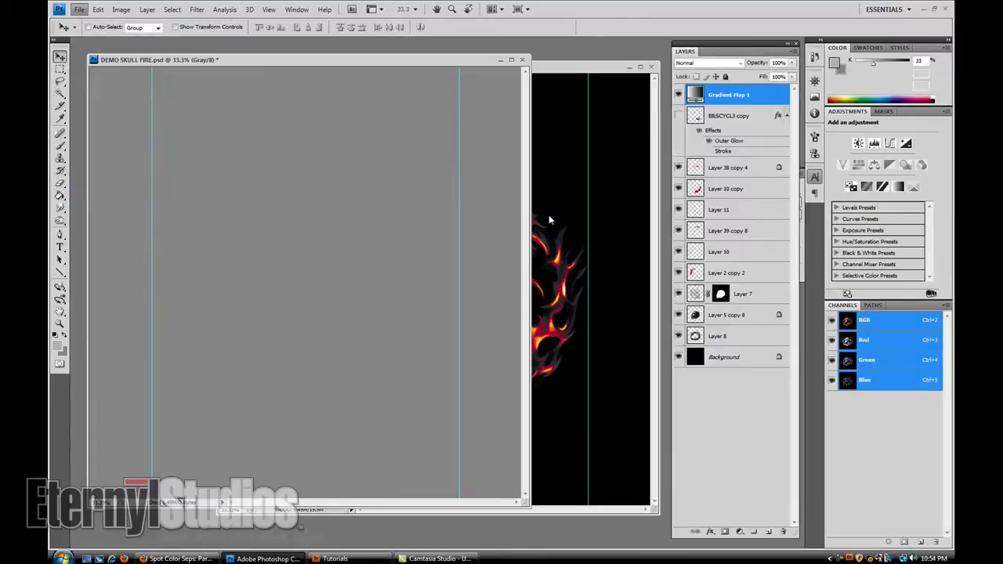
drag(470, 61, 445, 66)
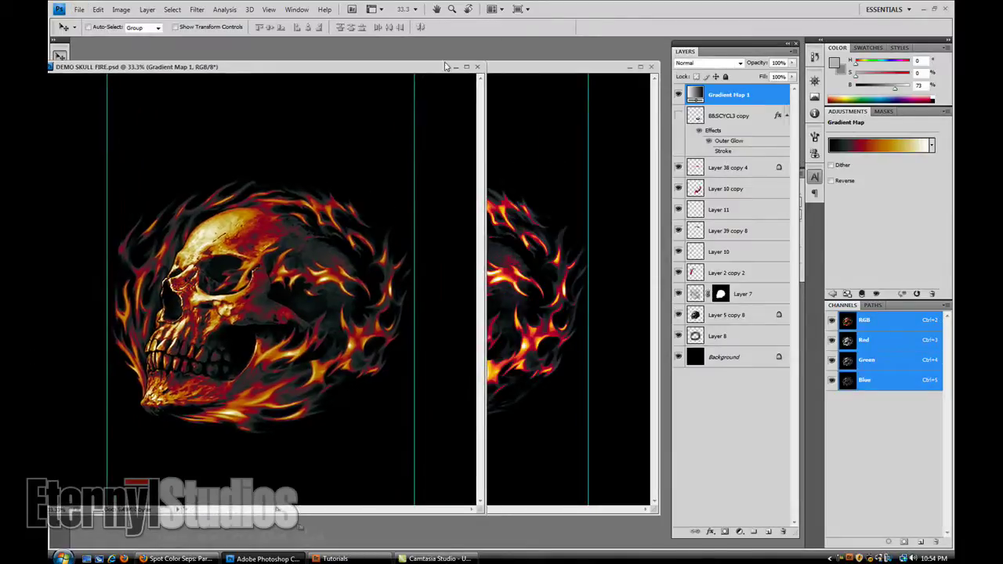
mouse_move(505, 72)
mouse_down()
mouse_move(408, 71)
mouse_move(530, 71)
mouse_move(518, 76)
mouse_up()
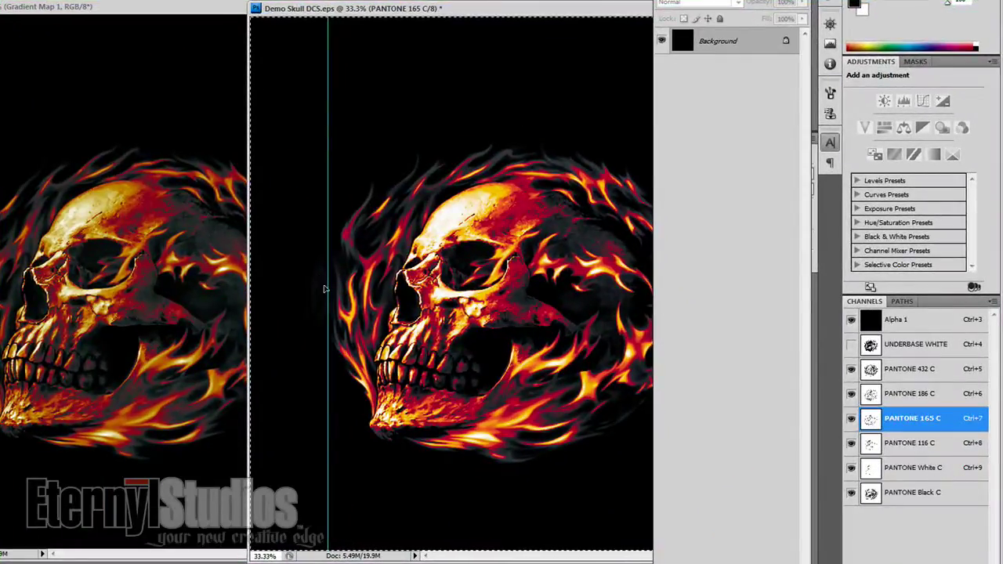
Undo the accidental orange edge strips and view the PANTONE 432 C channel alone, hiding Alpha 1
key(ctrl+f)
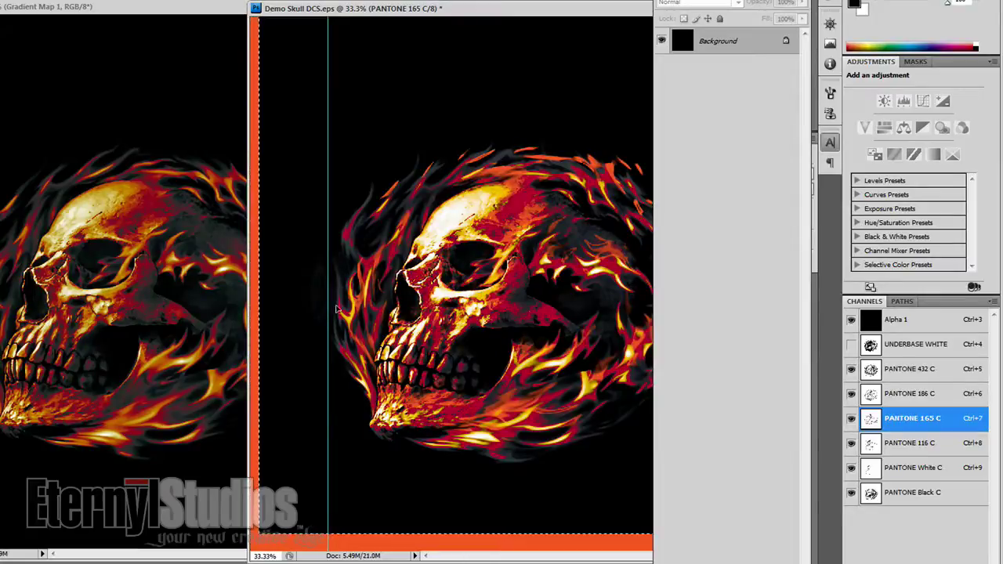
key(ctrl+z)
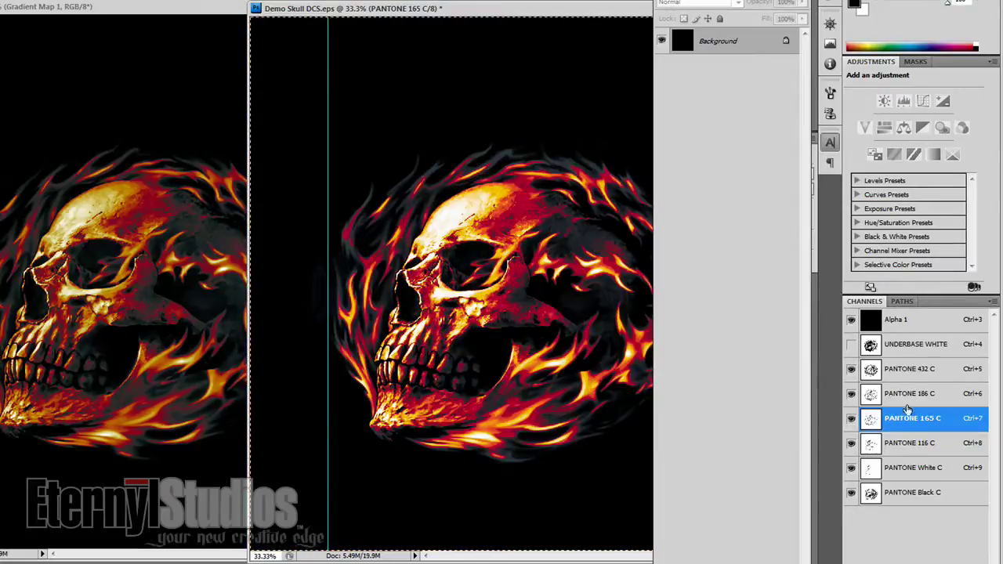
click(945, 372)
drag(851, 397, 851, 321)
click(851, 322)
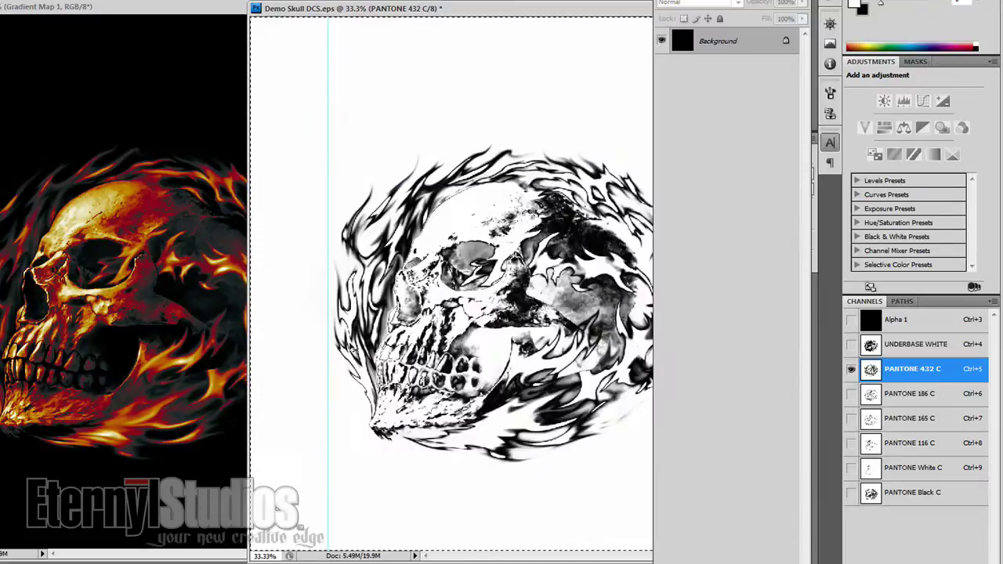
Choose the 200 px soft brush, test a stroke and undo it, then show all spot channels again
right_click(305, 197)
click(409, 343)
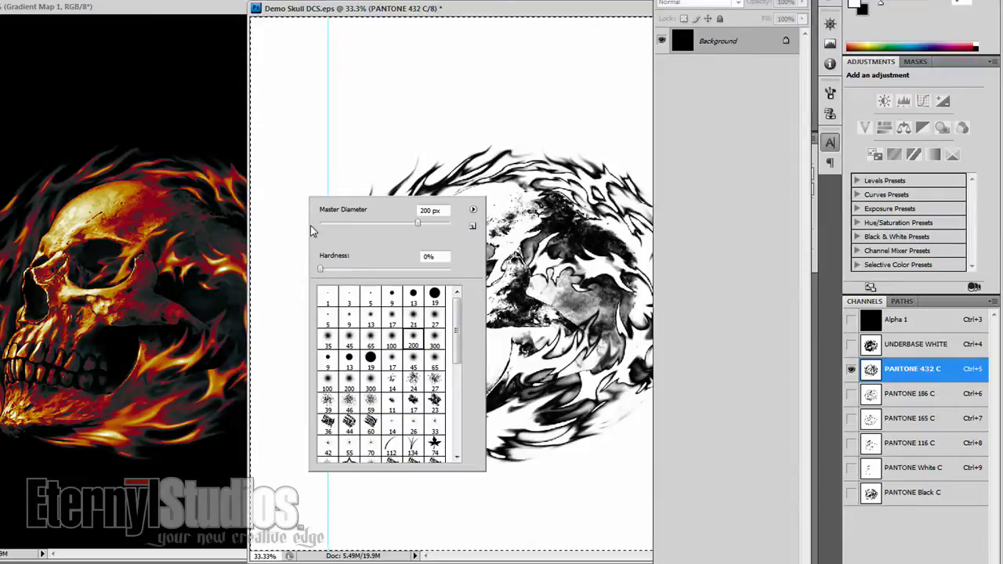
key(Return)
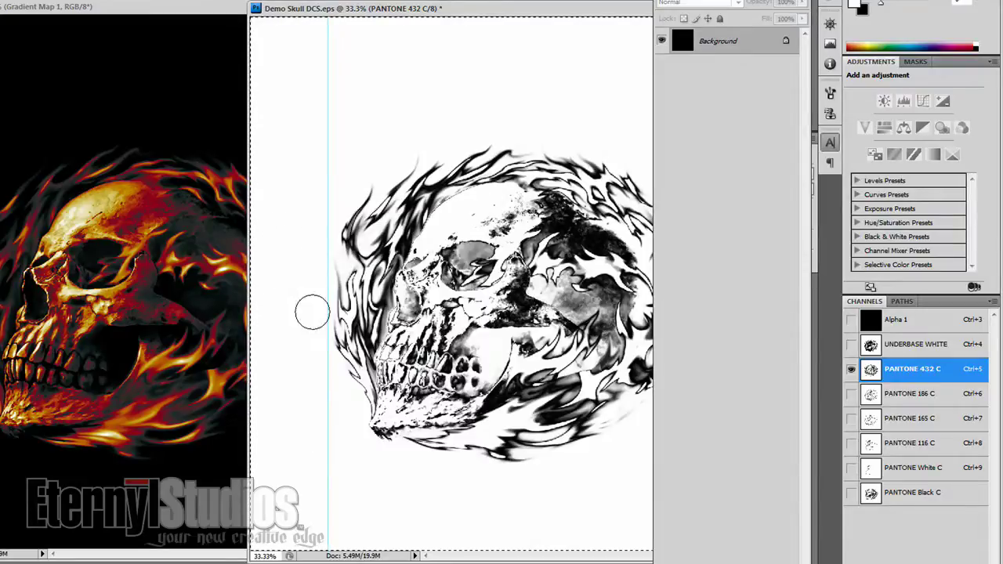
click(852, 319)
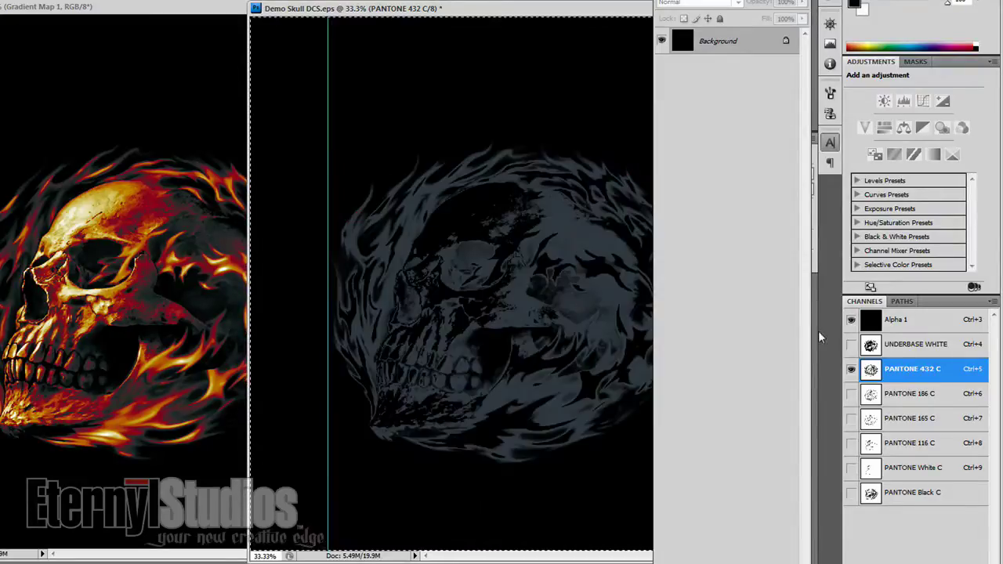
mouse_move(290, 290)
mouse_down()
mouse_move(282, 283)
mouse_move(302, 259)
mouse_up()
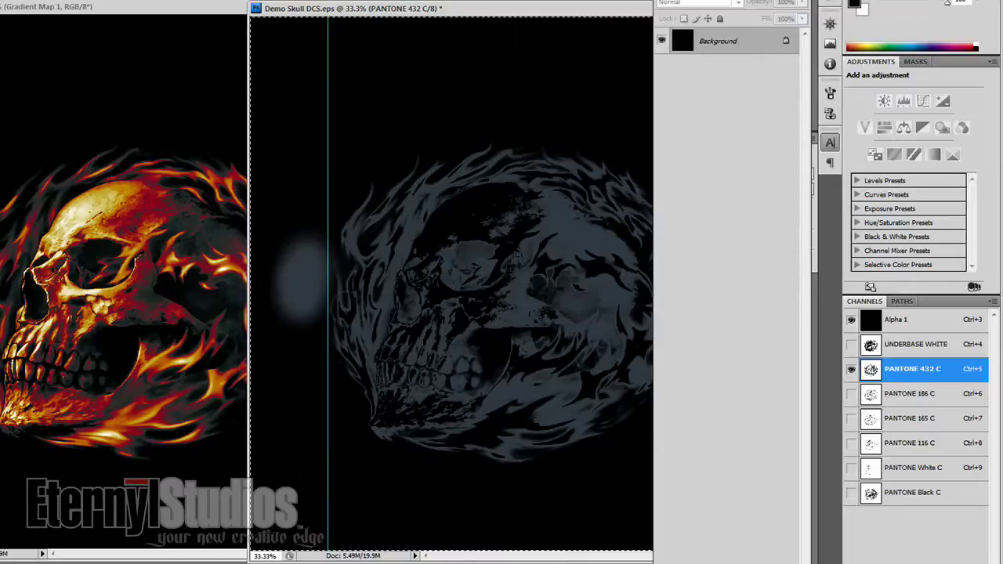
key(ctrl+z)
drag(851, 394, 851, 492)
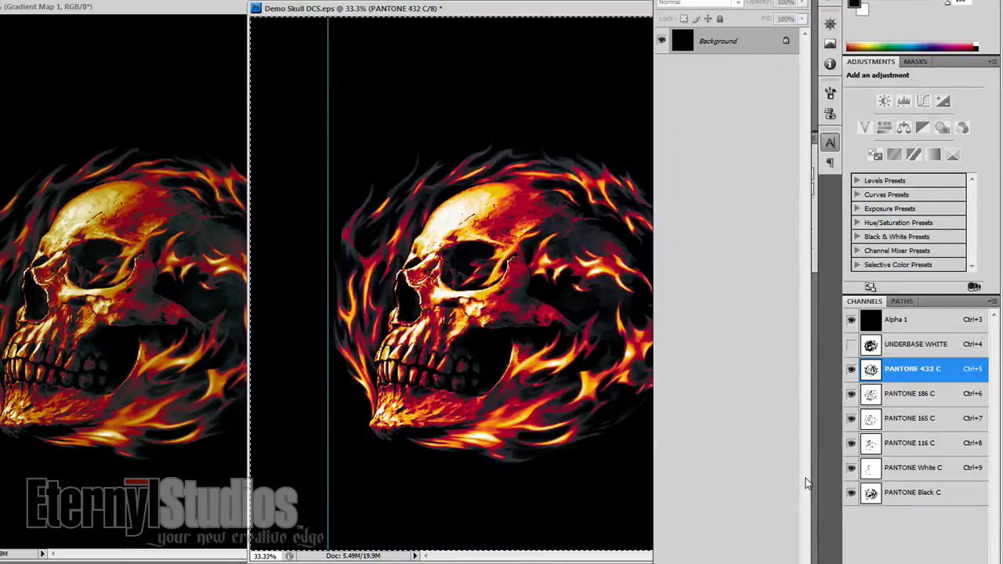
click(960, 478)
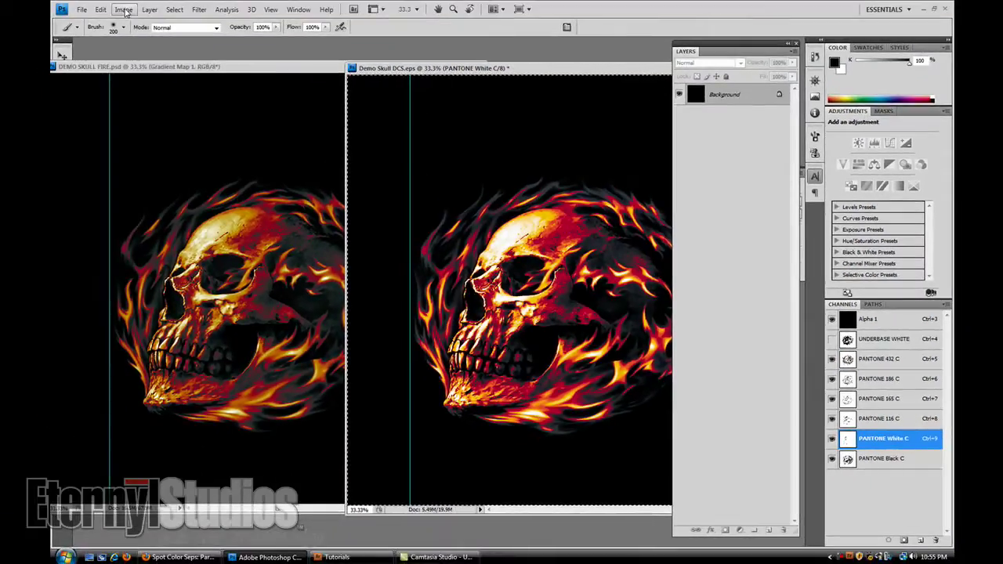
Apply a Curves adjustment to PANTONE White C with two points pulled below the diagonal
click(126, 11)
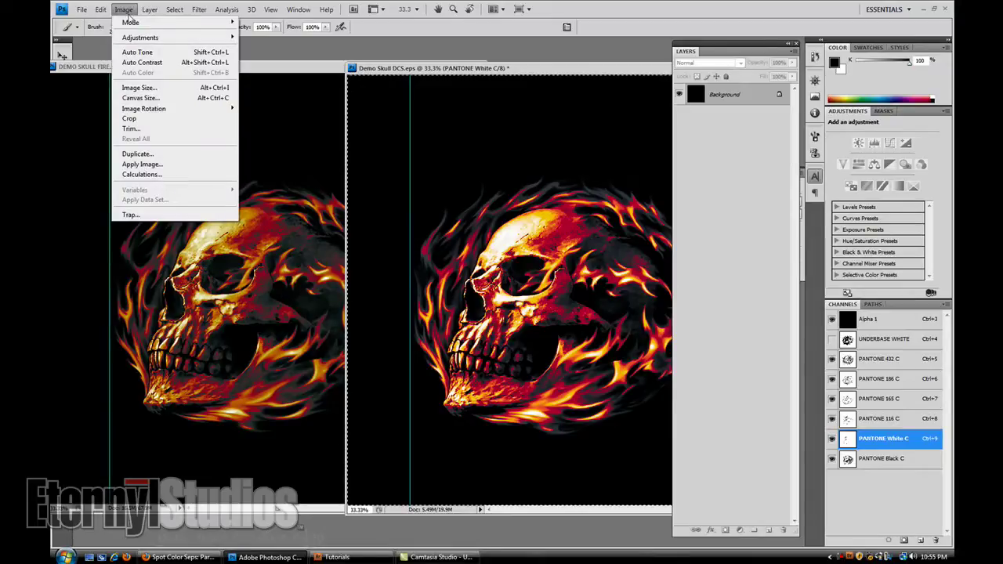
mouse_move(156, 37)
click(265, 60)
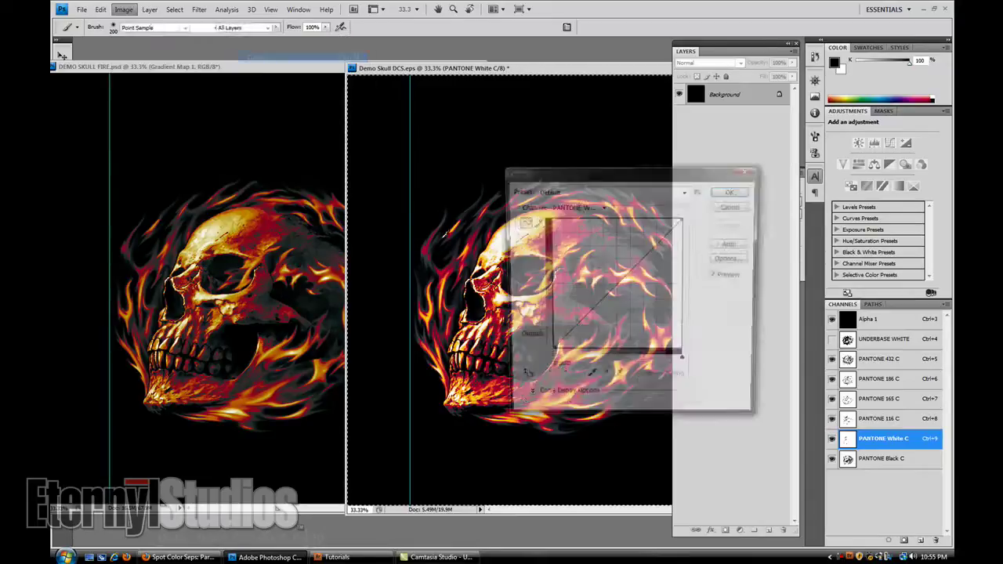
drag(597, 162, 684, 196)
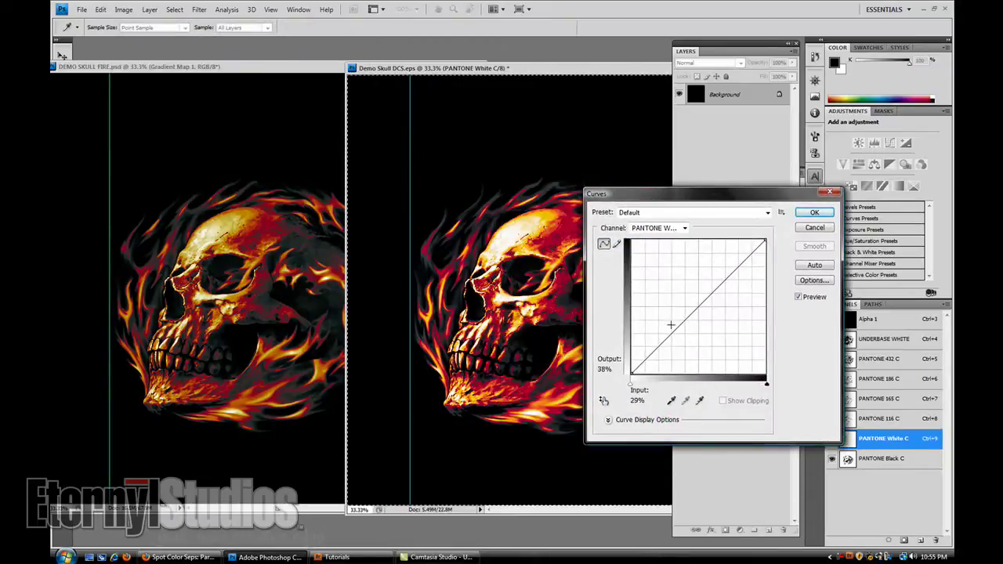
drag(672, 324, 685, 343)
drag(729, 294, 732, 285)
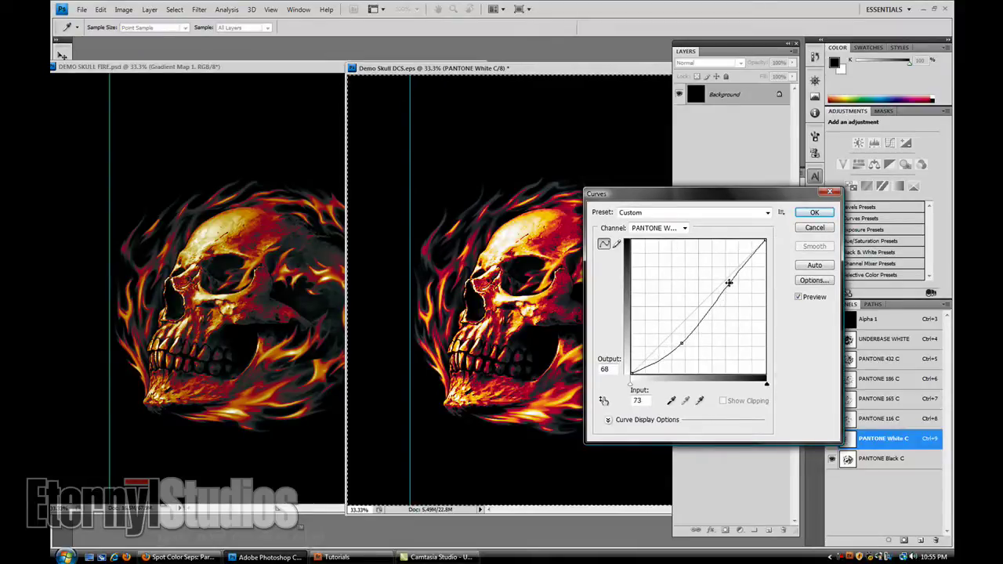
drag(682, 342, 680, 342)
click(814, 212)
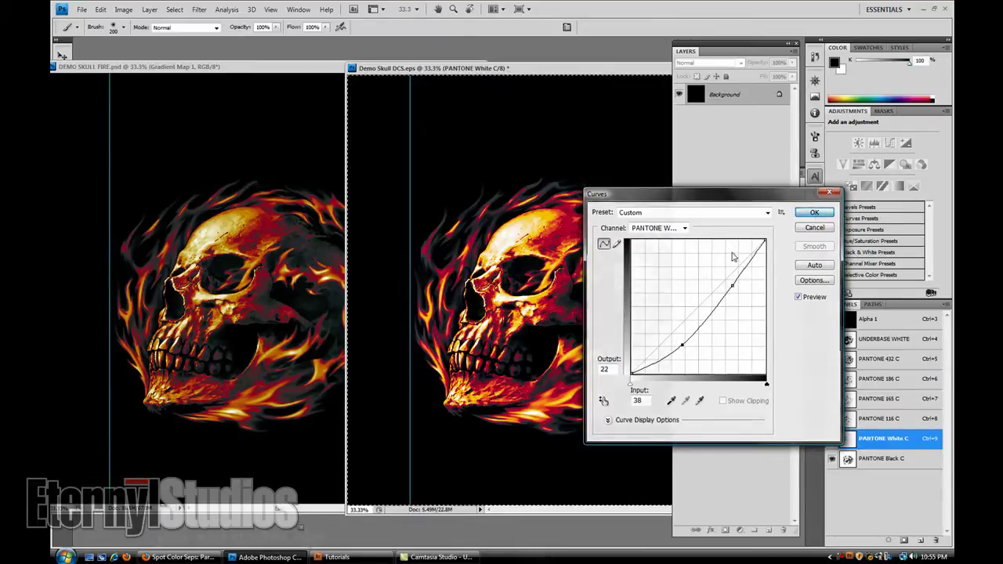